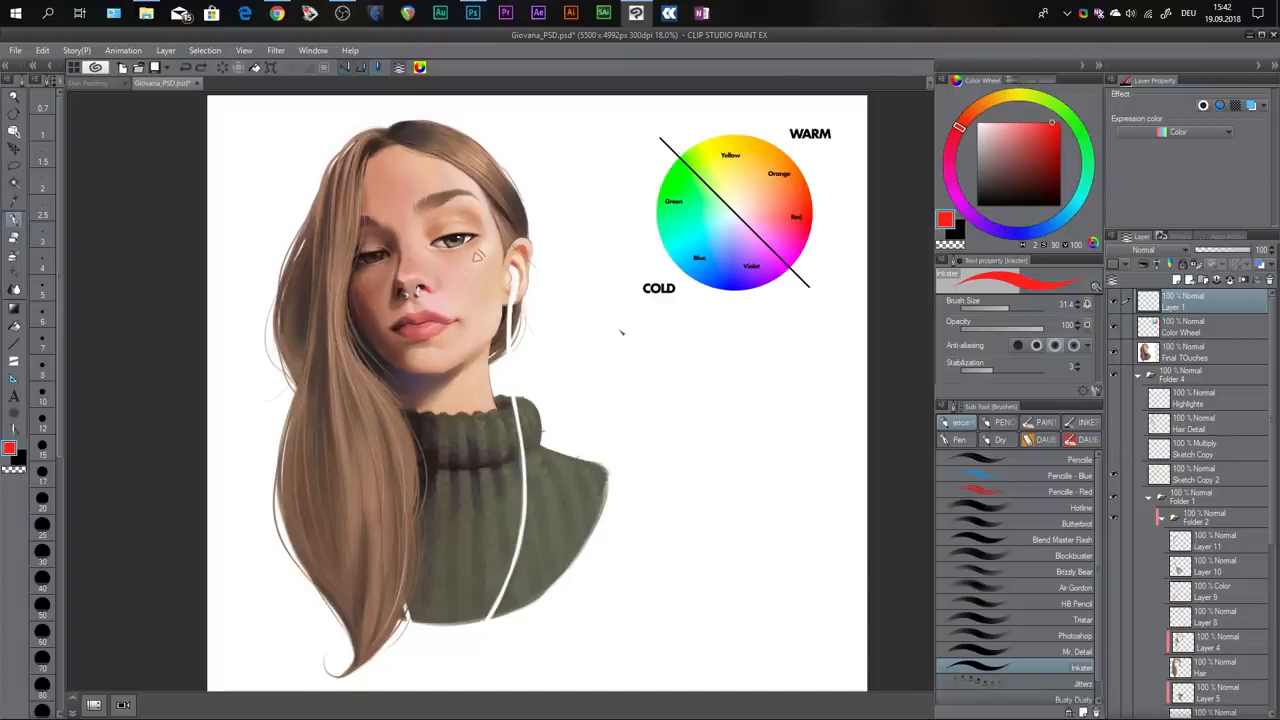
Examine the warm and cold halves of the color wheel beside the portrait.
{"action": "scroll", "coordinate": [621, 332], "scroll_direction": "up", "scroll_amount": 8}
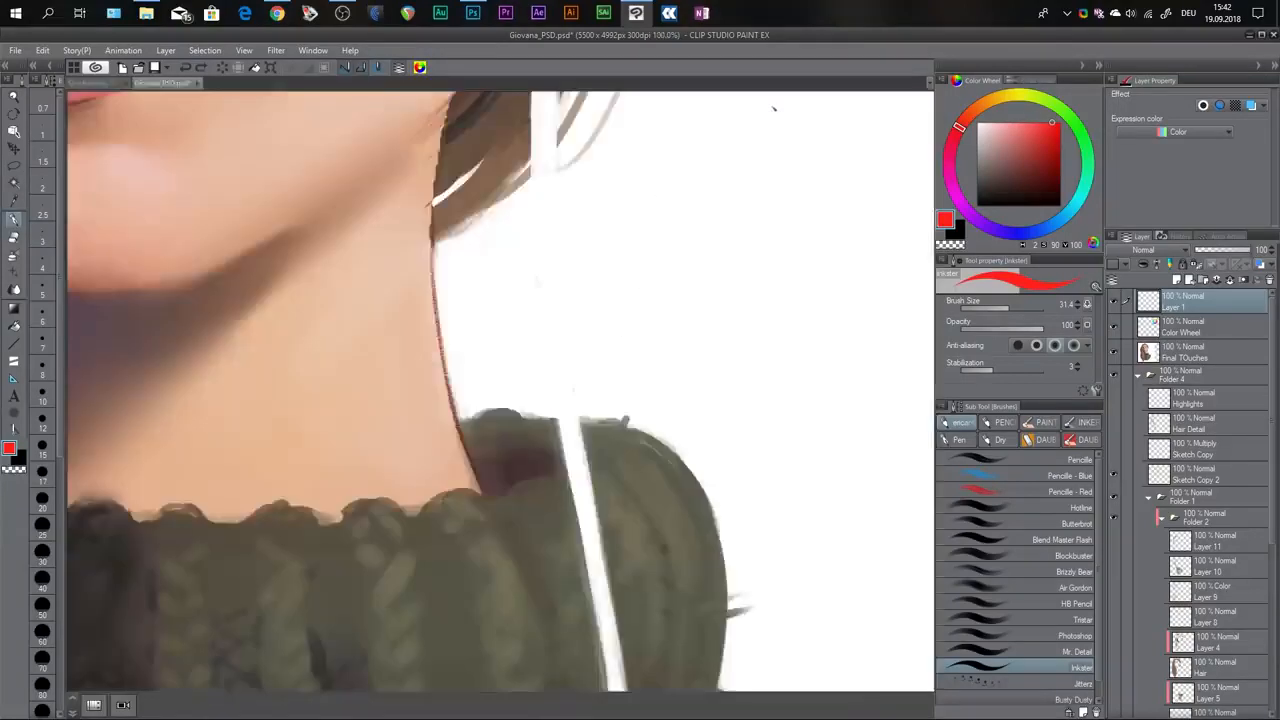
{"action": "scroll", "coordinate": [764, 200], "scroll_direction": "down", "scroll_amount": 4}
{"action": "left_click_drag", "start_coordinate": [762, 209], "coordinate": [413, 441]}
{"action": "scroll", "coordinate": [708, 303], "scroll_direction": "down", "scroll_amount": 5}
{"action": "left_click_drag", "start_coordinate": [583, 453], "coordinate": [535, 440]}
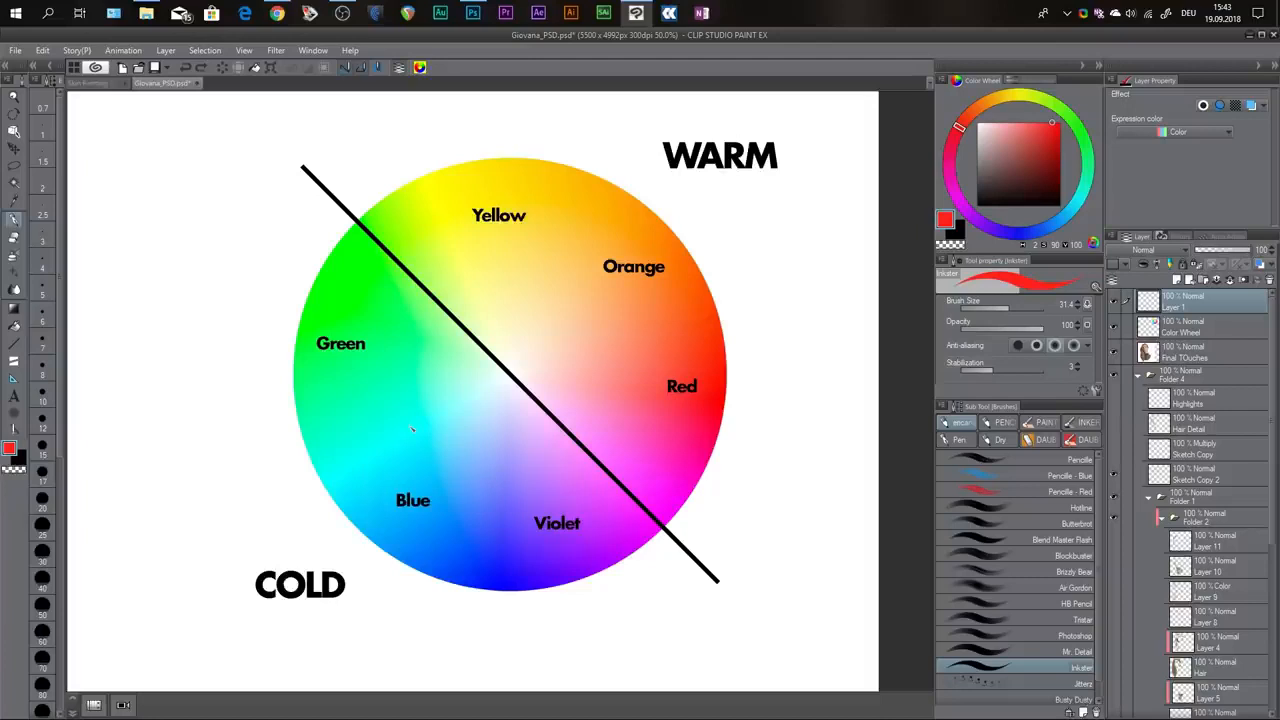
{"action": "scroll", "coordinate": [381, 488], "scroll_direction": "down", "scroll_amount": 3}
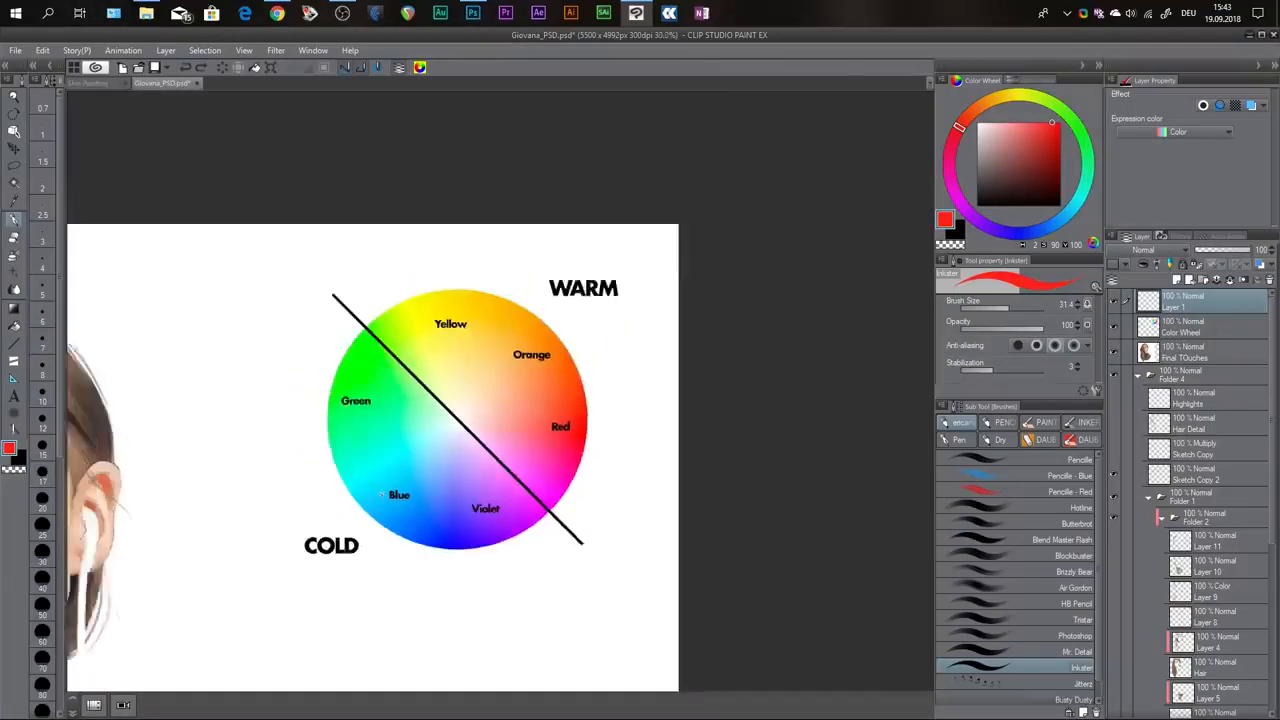
{"action": "left_click_drag", "start_coordinate": [343, 630], "coordinate": [606, 388]}
{"action": "left_click_drag", "start_coordinate": [460, 466], "coordinate": [628, 476]}
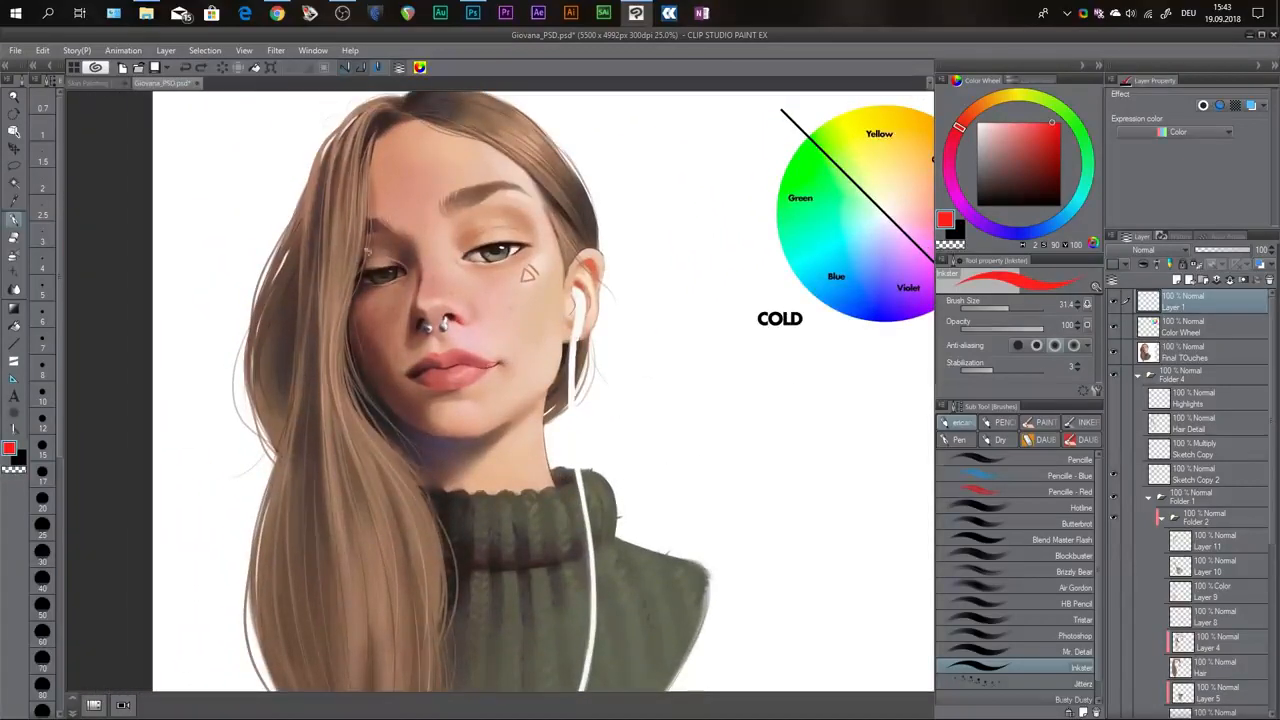
Try a red outline around the whole face and undo it.
{"action": "left_click_drag", "start_coordinate": [439, 258], "coordinate": [467, 267]}
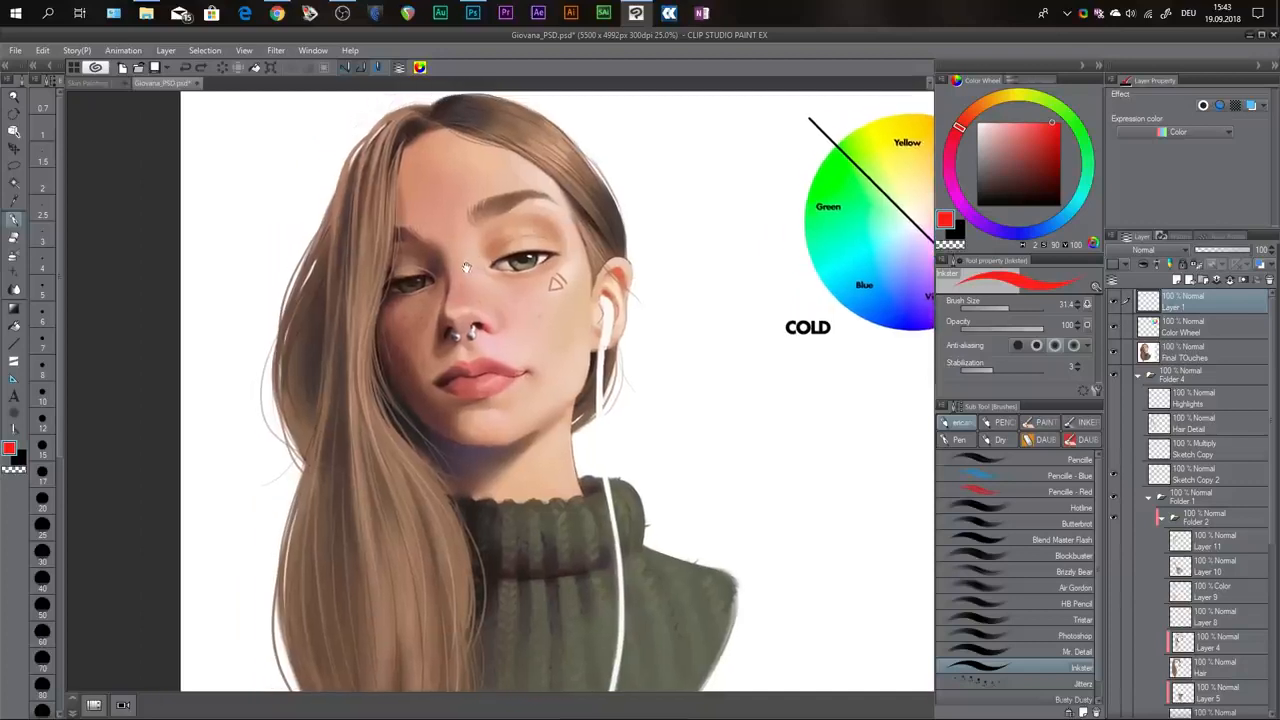
{"action": "left_click_drag", "start_coordinate": [370, 152], "coordinate": [520, 178]}
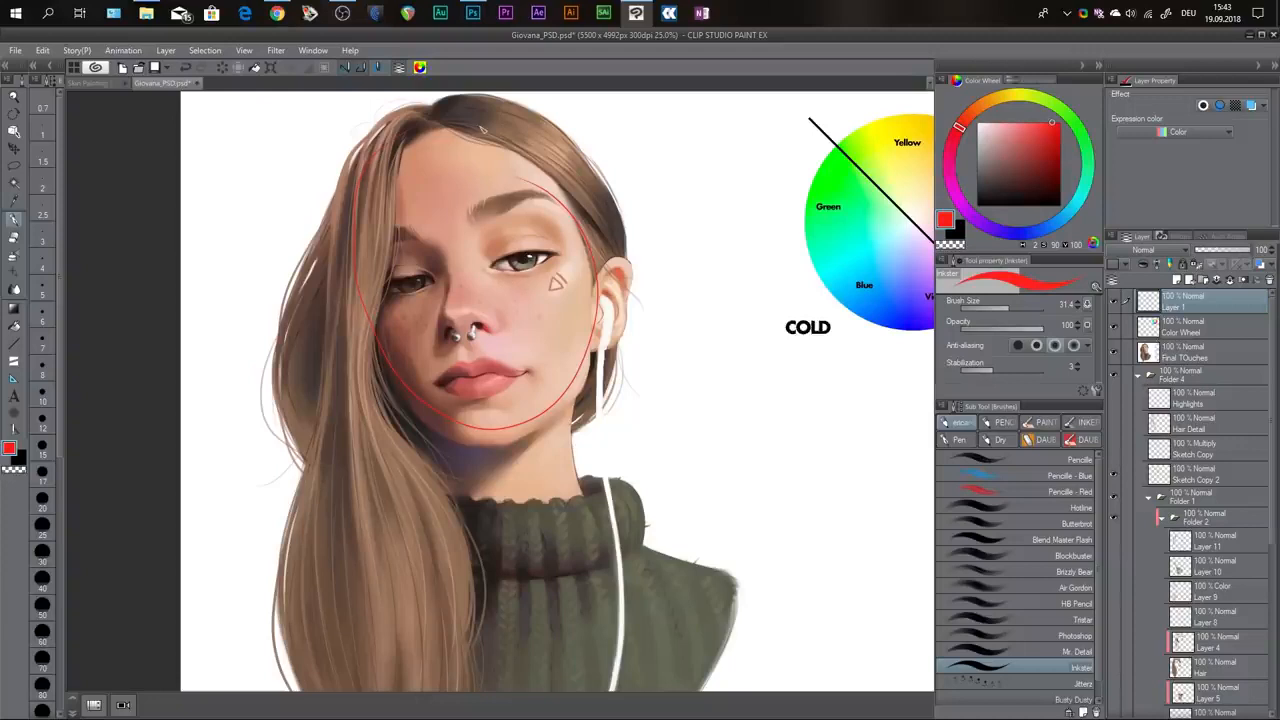
{"action": "key", "text": "ctrl+z"}
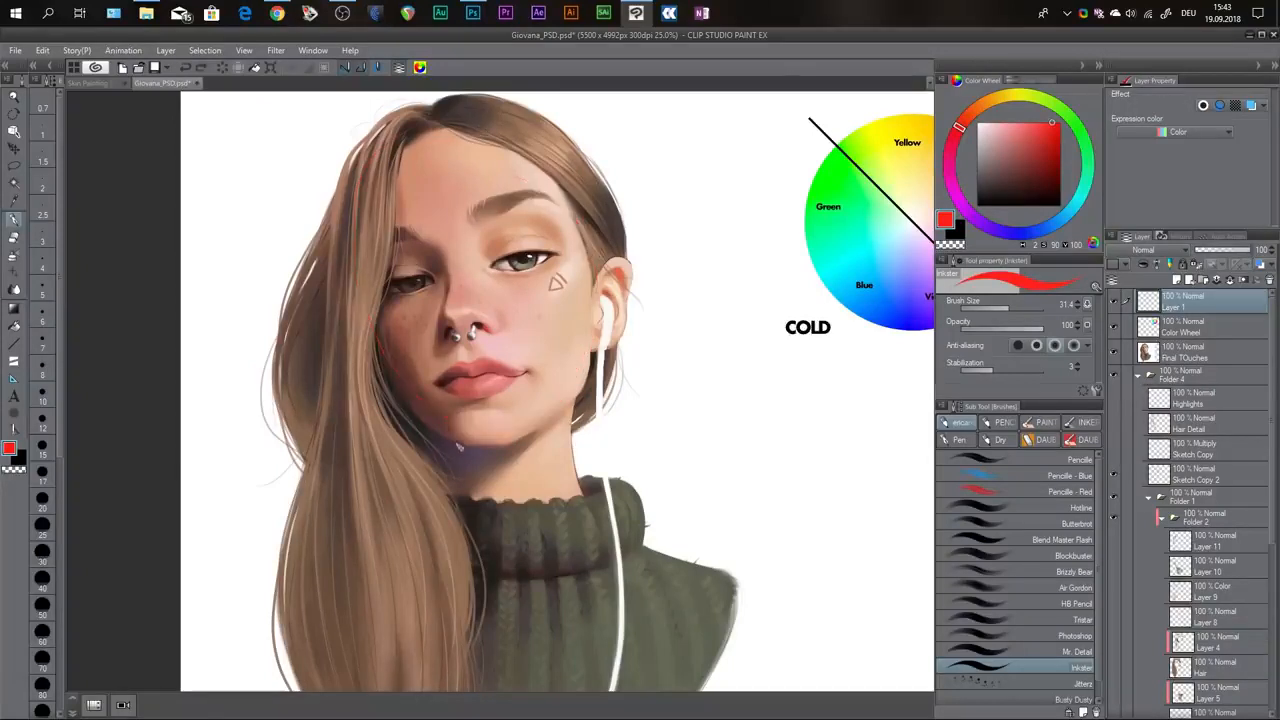
Outline the shadow under the chin in red and label it COLD by hand.
{"action": "mouse_move", "coordinate": [410, 418]}
{"action": "left_mouse_down"}
{"action": "mouse_move", "coordinate": [485, 473]}
{"action": "mouse_move", "coordinate": [428, 434]}
{"action": "mouse_move", "coordinate": [604, 452]}
{"action": "left_mouse_up"}
{"action": "scroll", "coordinate": [477, 466], "scroll_direction": "up", "scroll_amount": 1}
{"action": "scroll", "coordinate": [477, 467], "scroll_direction": "up", "scroll_amount": 2}
{"action": "left_click_drag", "start_coordinate": [560, 330], "coordinate": [515, 445]}
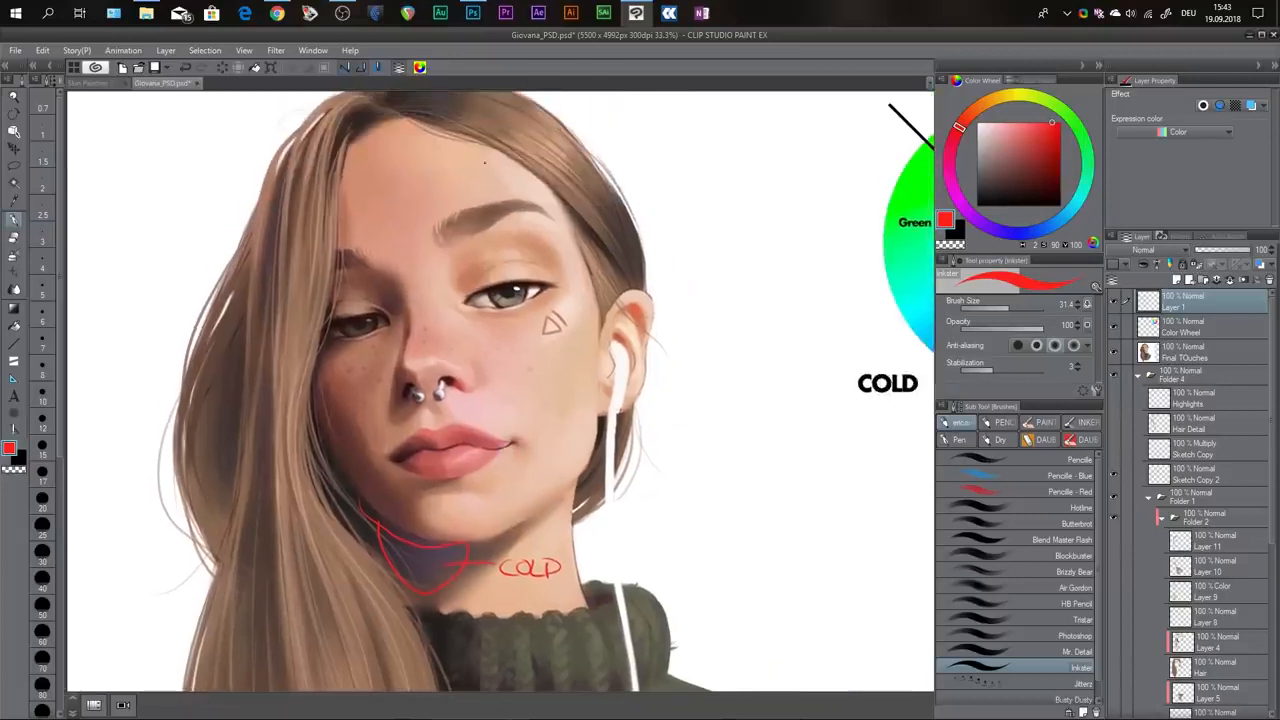
Outline the lit area from forehead to cheek in red and label it WARM by hand.
{"action": "mouse_move", "coordinate": [424, 134]}
{"action": "left_mouse_down"}
{"action": "mouse_move", "coordinate": [376, 270]}
{"action": "mouse_move", "coordinate": [492, 368]}
{"action": "mouse_move", "coordinate": [583, 318]}
{"action": "mouse_move", "coordinate": [490, 142]}
{"action": "left_mouse_up"}
{"action": "mouse_move", "coordinate": [510, 192]}
{"action": "left_mouse_down"}
{"action": "mouse_move", "coordinate": [622, 152]}
{"action": "mouse_move", "coordinate": [643, 175]}
{"action": "mouse_move", "coordinate": [687, 176]}
{"action": "left_mouse_up"}
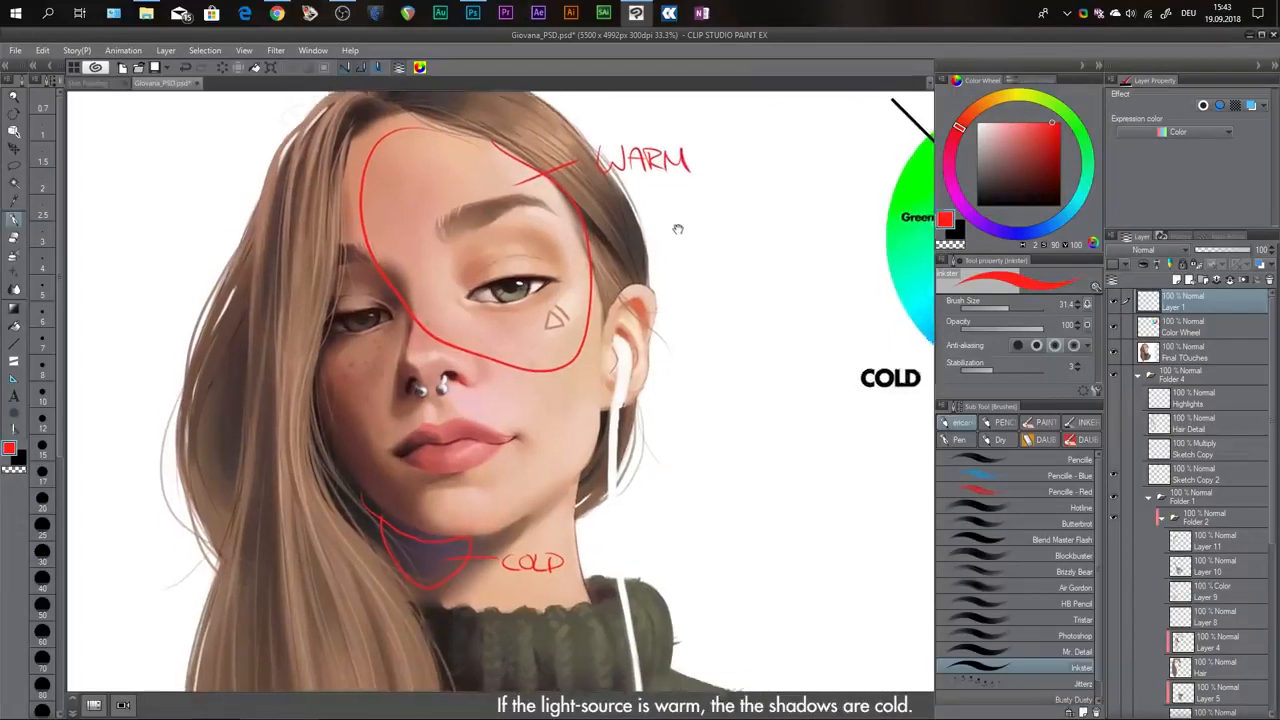
{"action": "scroll", "coordinate": [677, 229], "scroll_direction": "up", "scroll_amount": 1}
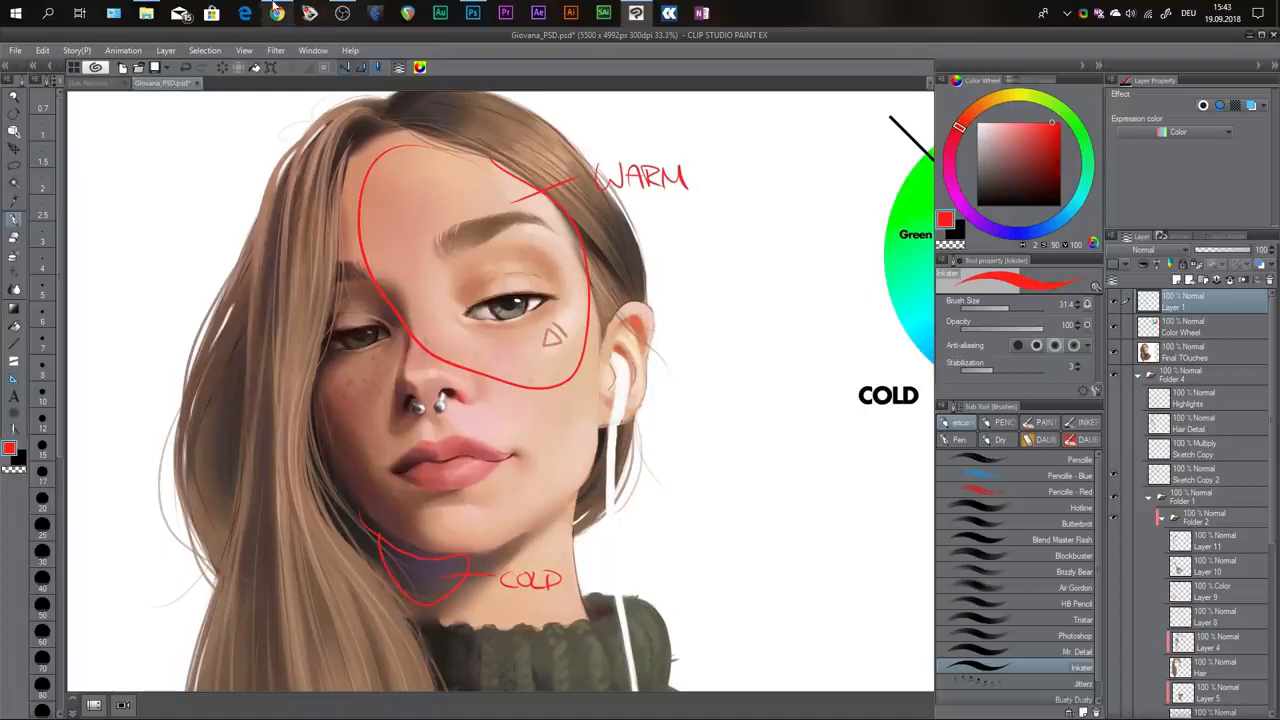
{"action": "mouse_move", "coordinate": [275, 10]}
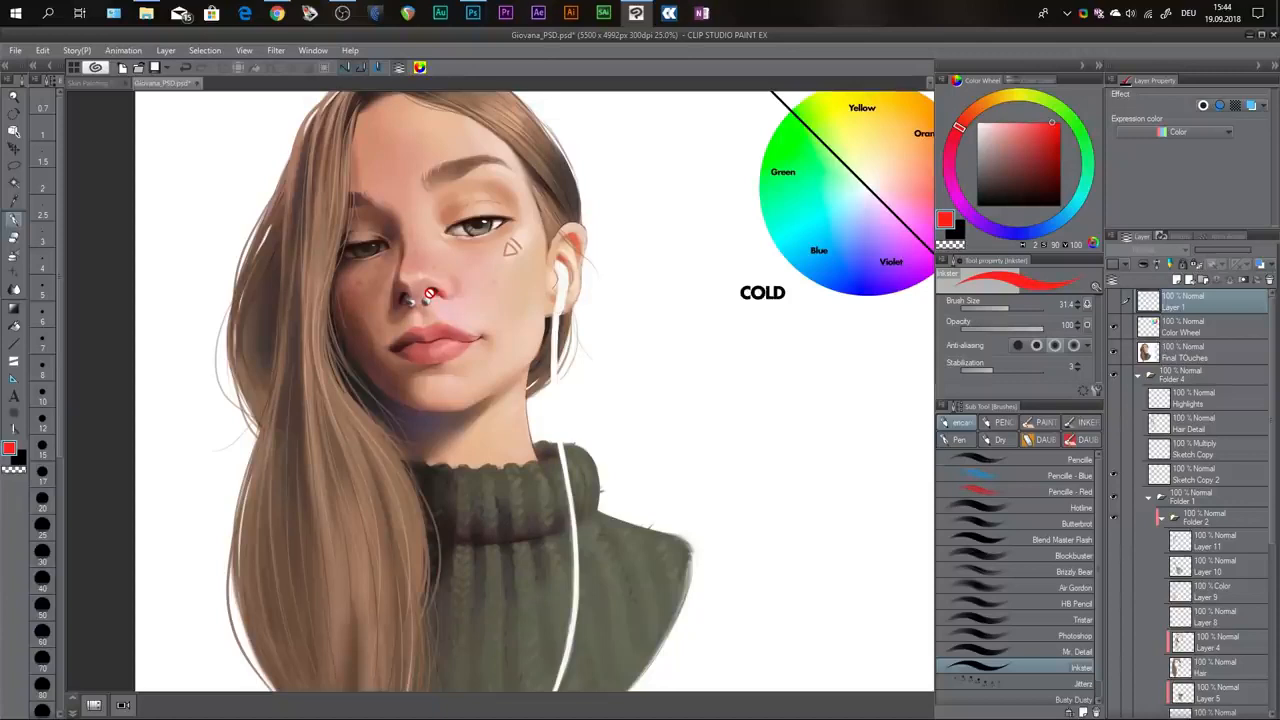
Hide the Final TOuches and Base layers and inspect the bare line sketch of the face.
{"action": "scroll", "coordinate": [606, 280], "scroll_direction": "down", "scroll_amount": 3}
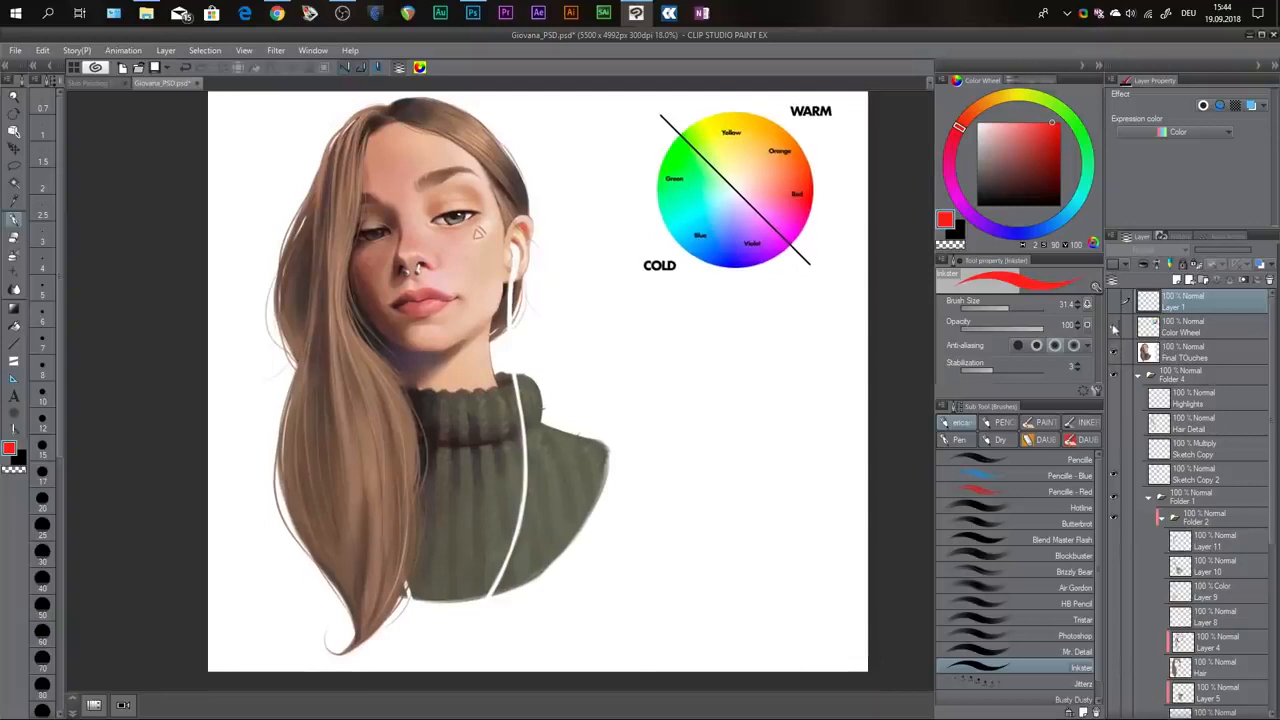
{"action": "left_click", "coordinate": [1115, 352]}
{"action": "left_click_drag", "start_coordinate": [737, 303], "coordinate": [727, 289]}
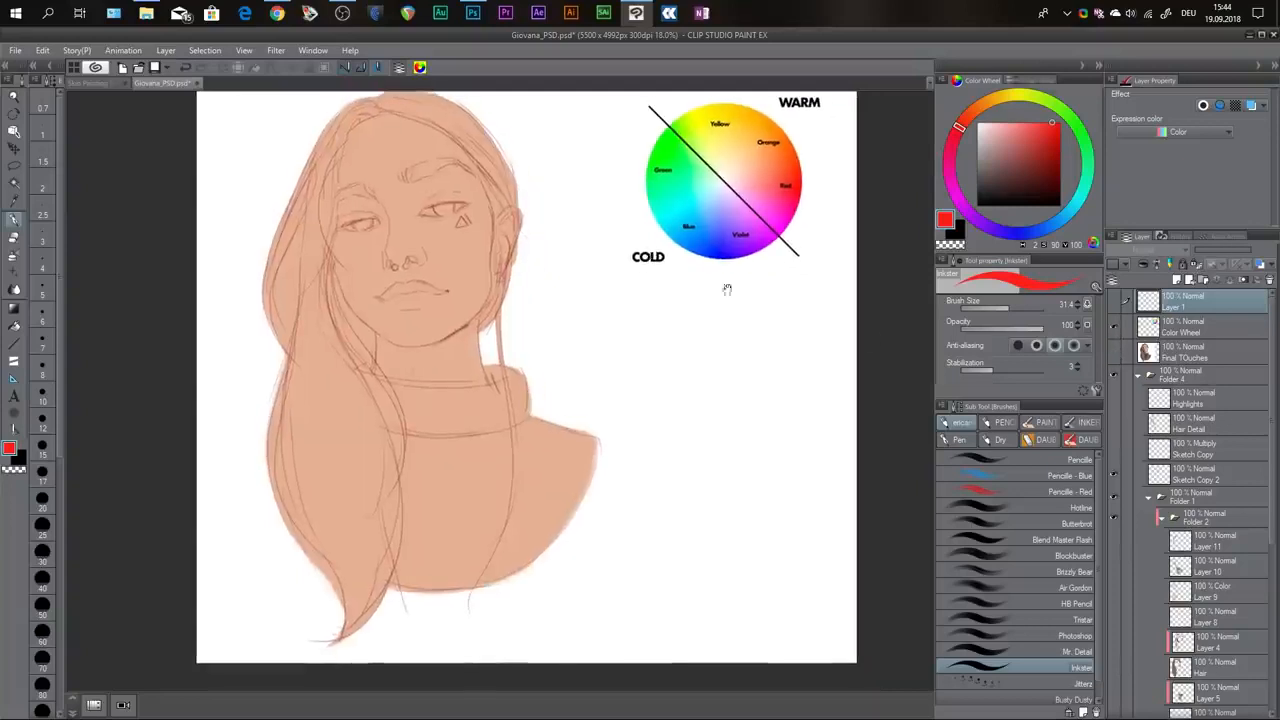
{"action": "scroll", "coordinate": [1248, 520], "scroll_direction": "down", "scroll_amount": 5}
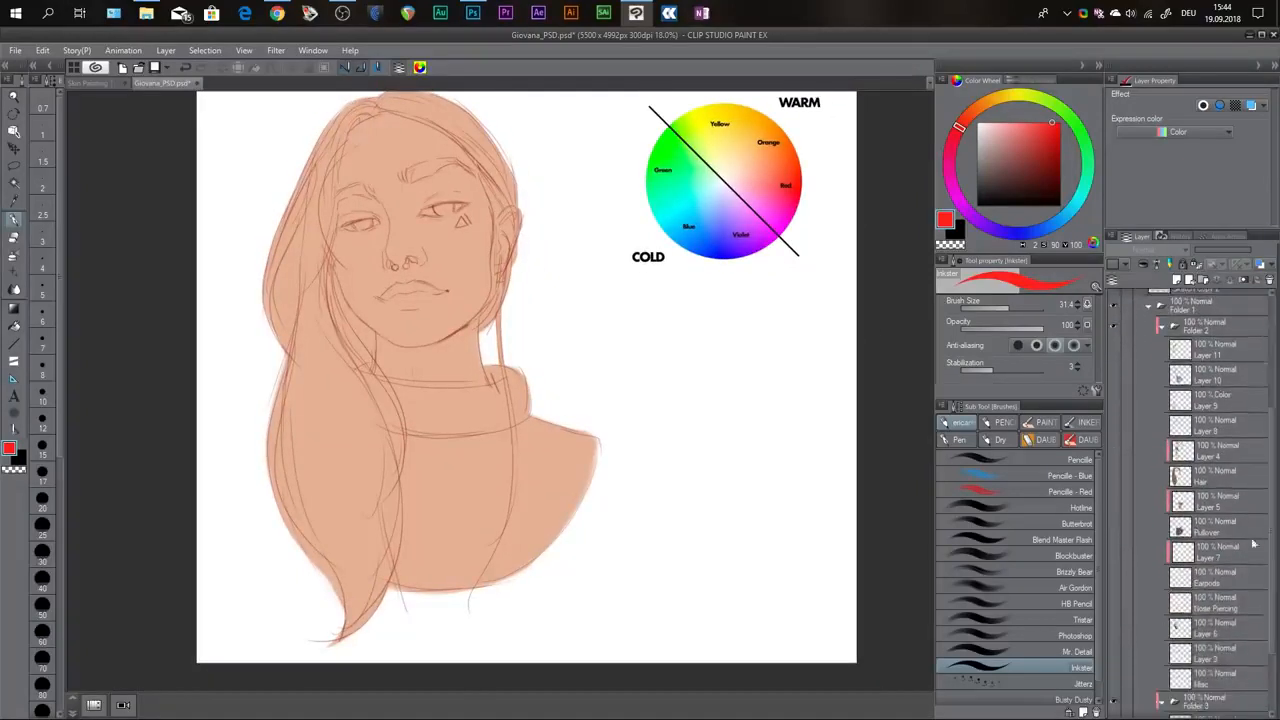
{"action": "scroll", "coordinate": [1253, 543], "scroll_direction": "down", "scroll_amount": 3}
{"action": "left_click", "coordinate": [1116, 658]}
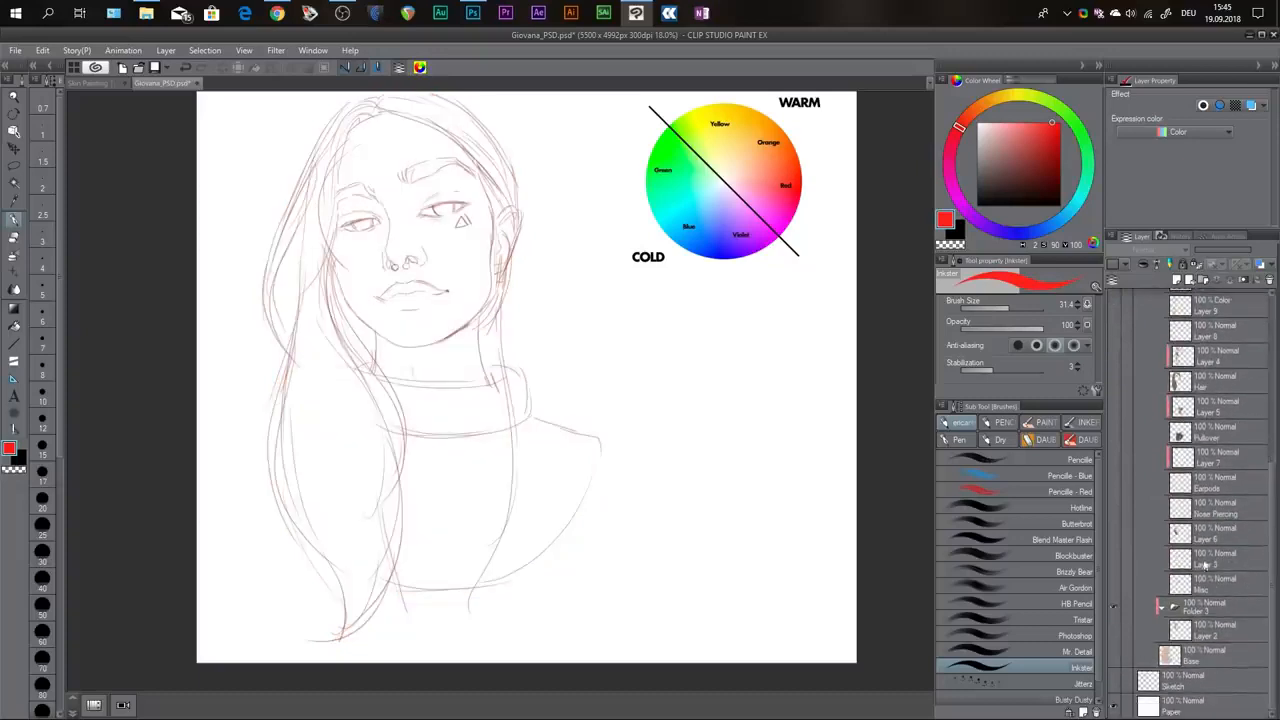
{"action": "left_click_drag", "start_coordinate": [590, 210], "coordinate": [589, 228]}
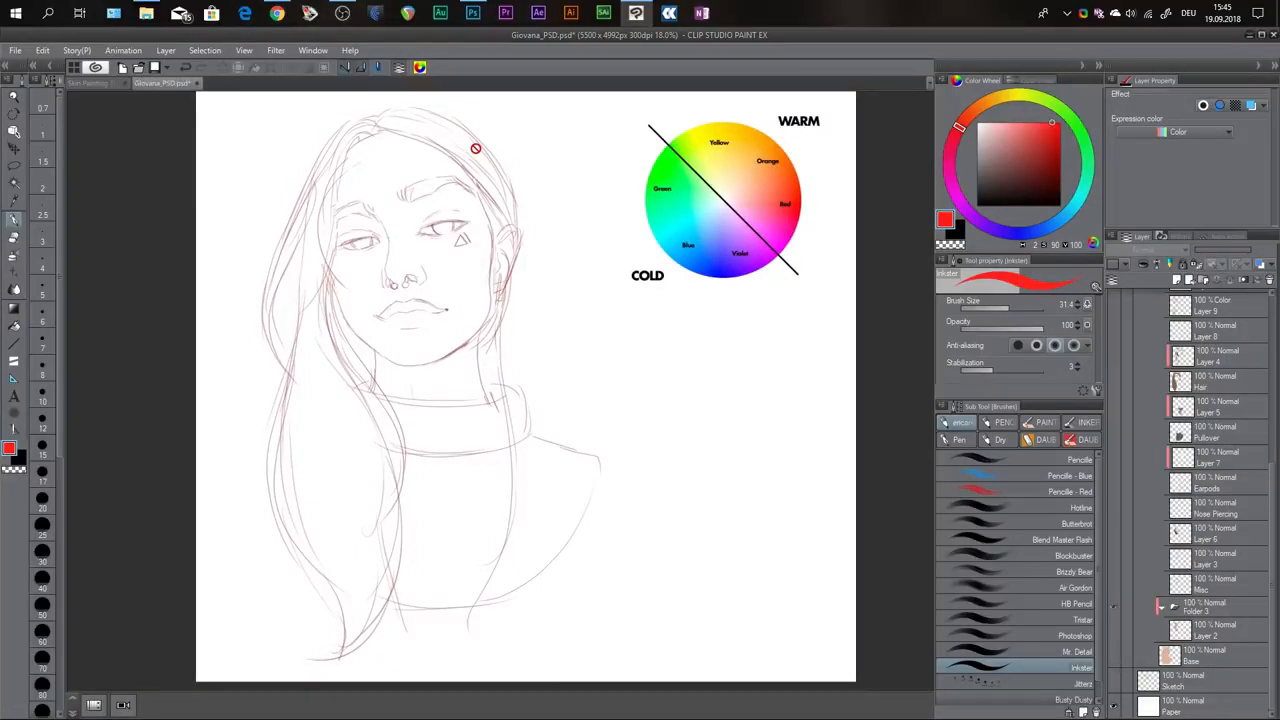
{"action": "scroll", "coordinate": [309, 194], "scroll_direction": "up", "scroll_amount": 6}
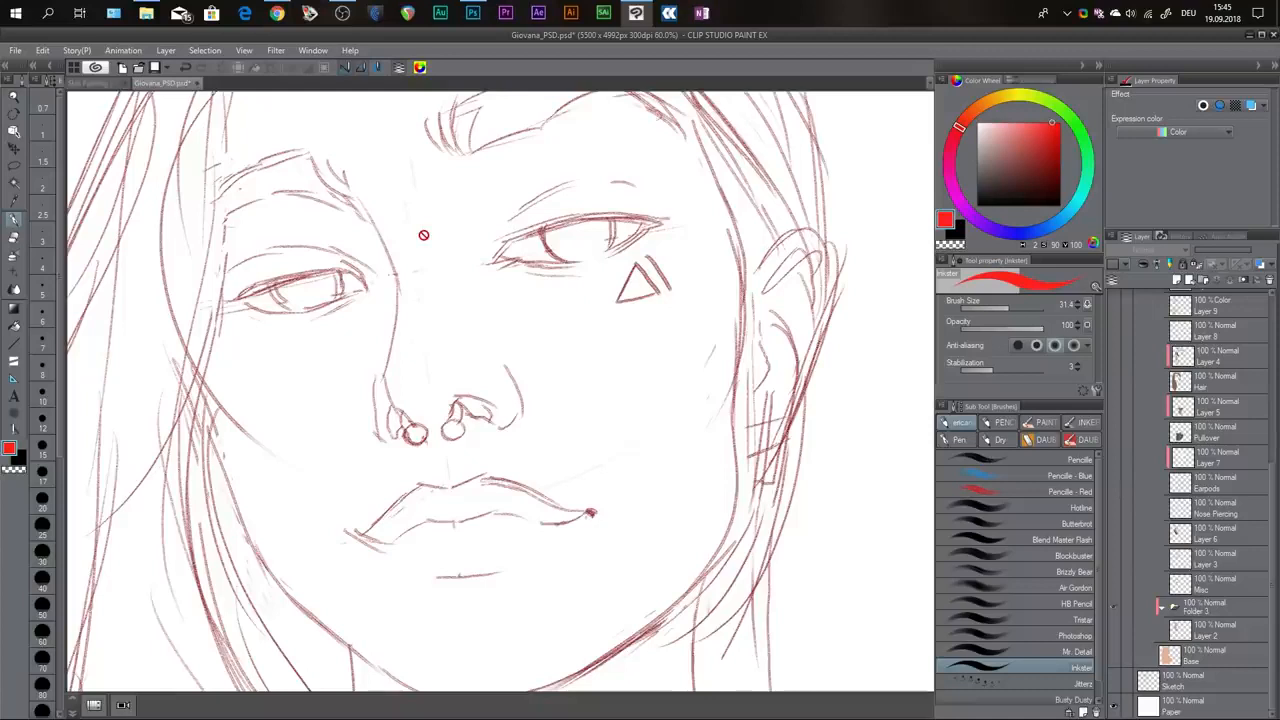
{"action": "key", "text": "ctrl+0"}
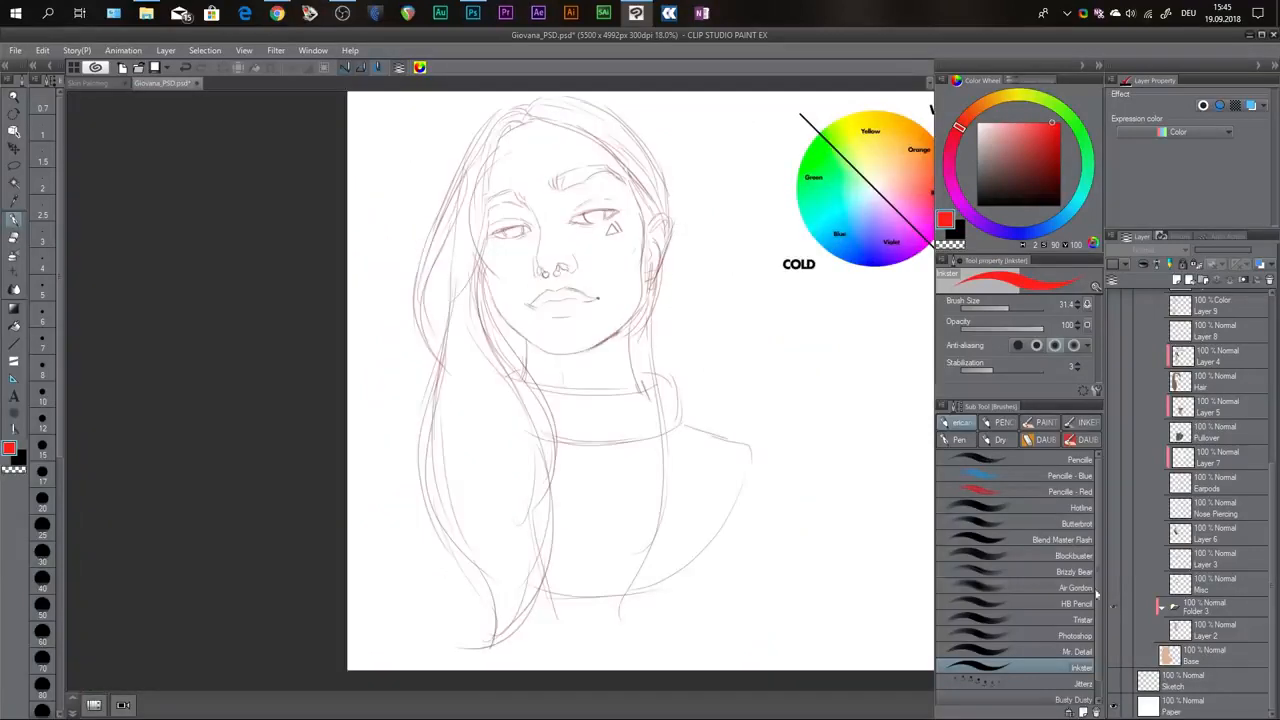
Show the Base layer again, make it the active layer and sample its skin color.
{"action": "left_click", "coordinate": [1112, 654]}
{"action": "left_click_drag", "start_coordinate": [690, 280], "coordinate": [660, 287]}
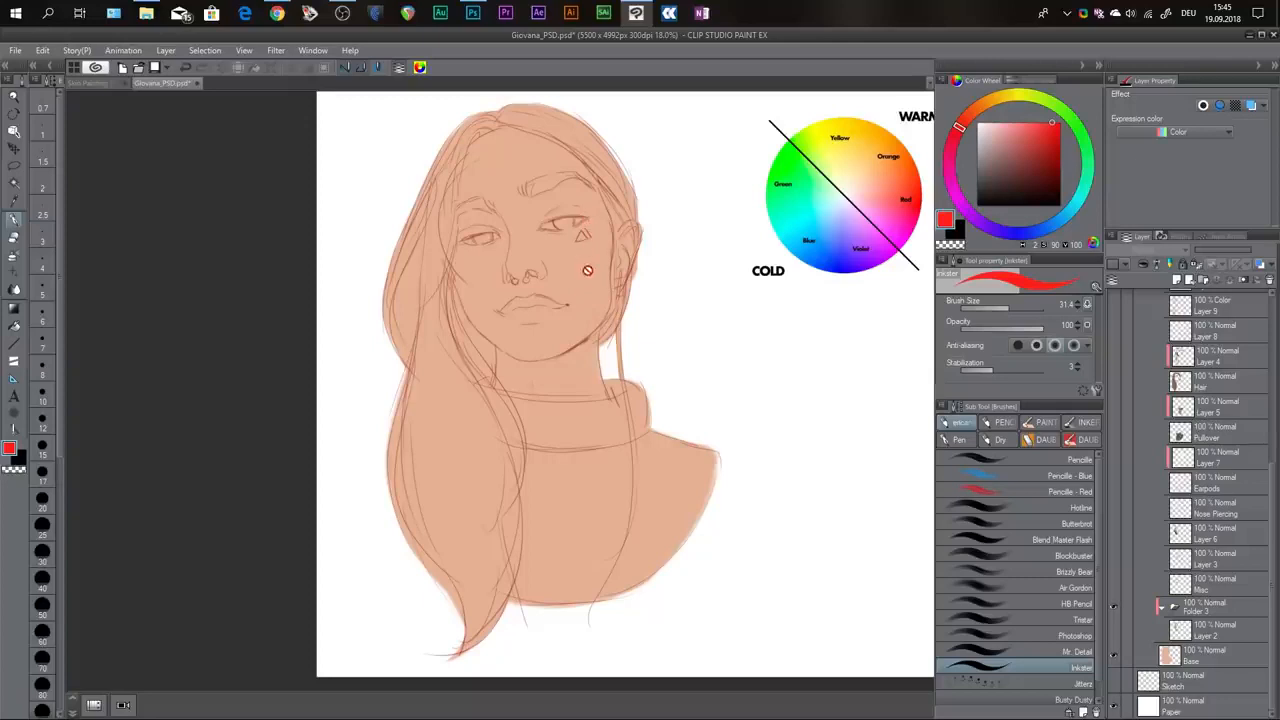
{"action": "key", "text": "alt"}
{"action": "left_click", "coordinate": [1190, 658]}
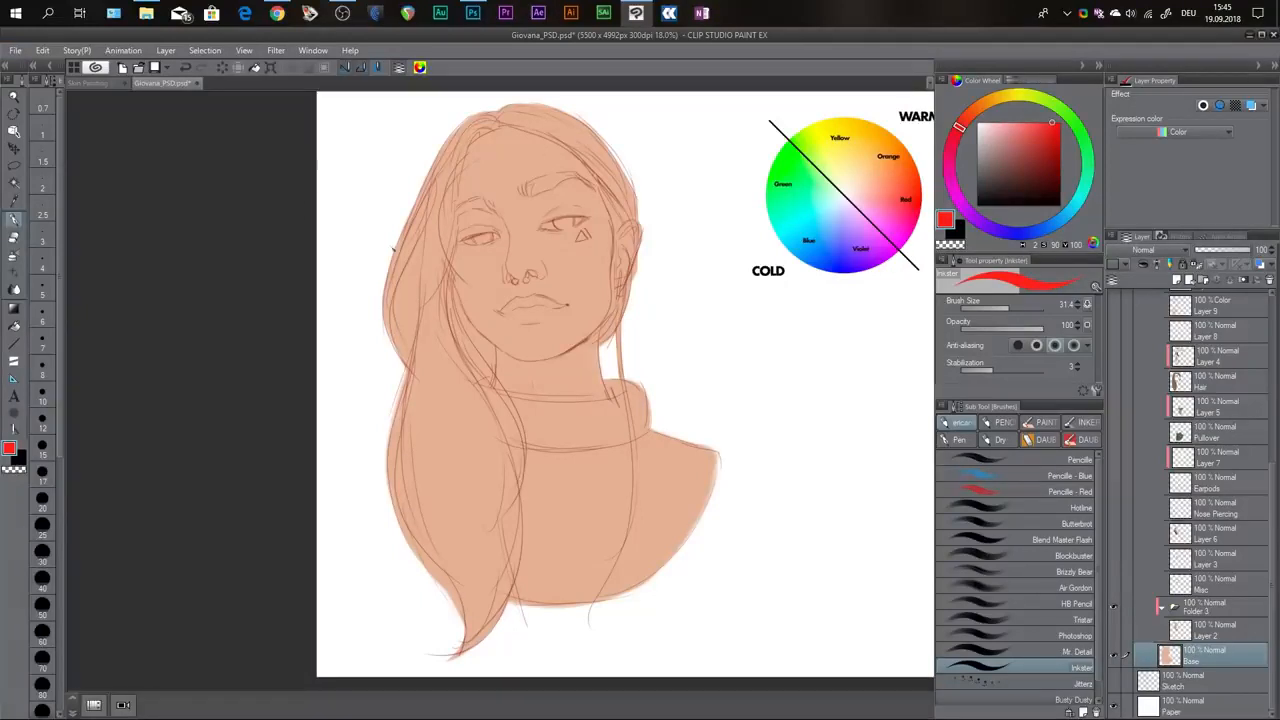
{"action": "left_click", "coordinate": [567, 304], "text": "alt"}
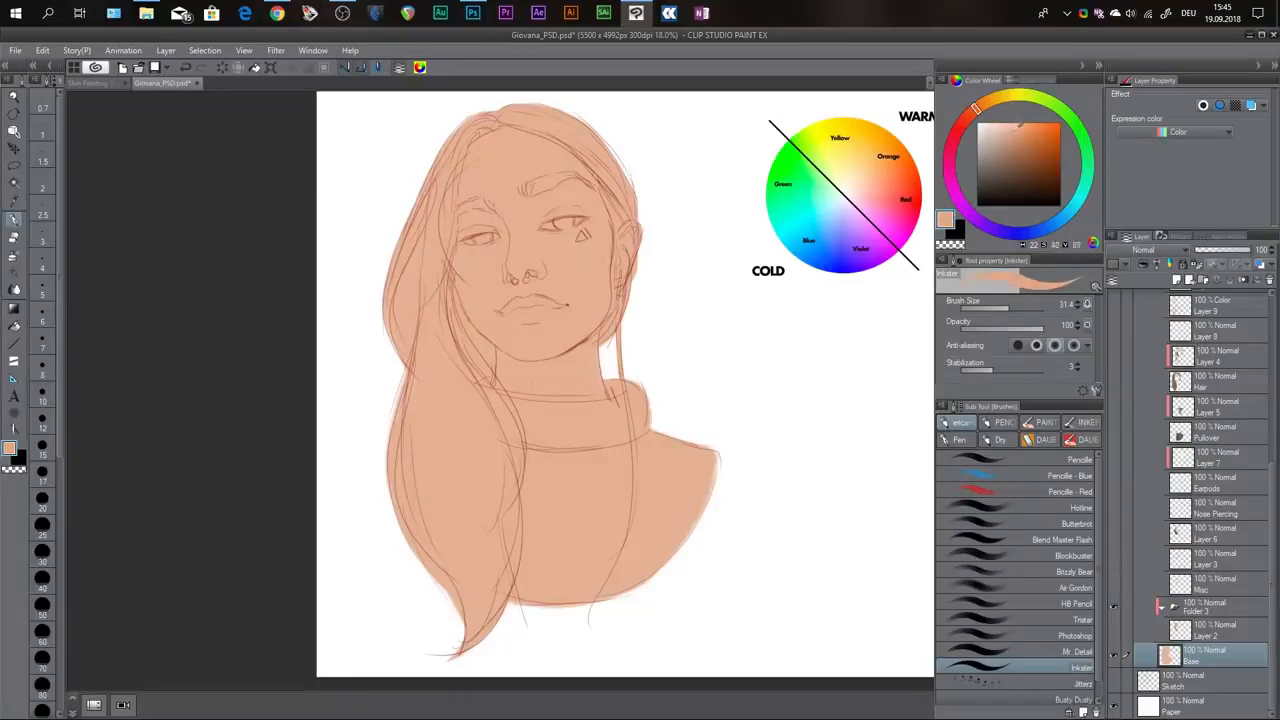
Try a strongly saturated orange as the drawing color and return to a muted skin tone.
{"action": "left_click", "coordinate": [1018, 125]}
{"action": "left_click", "coordinate": [1050, 124]}
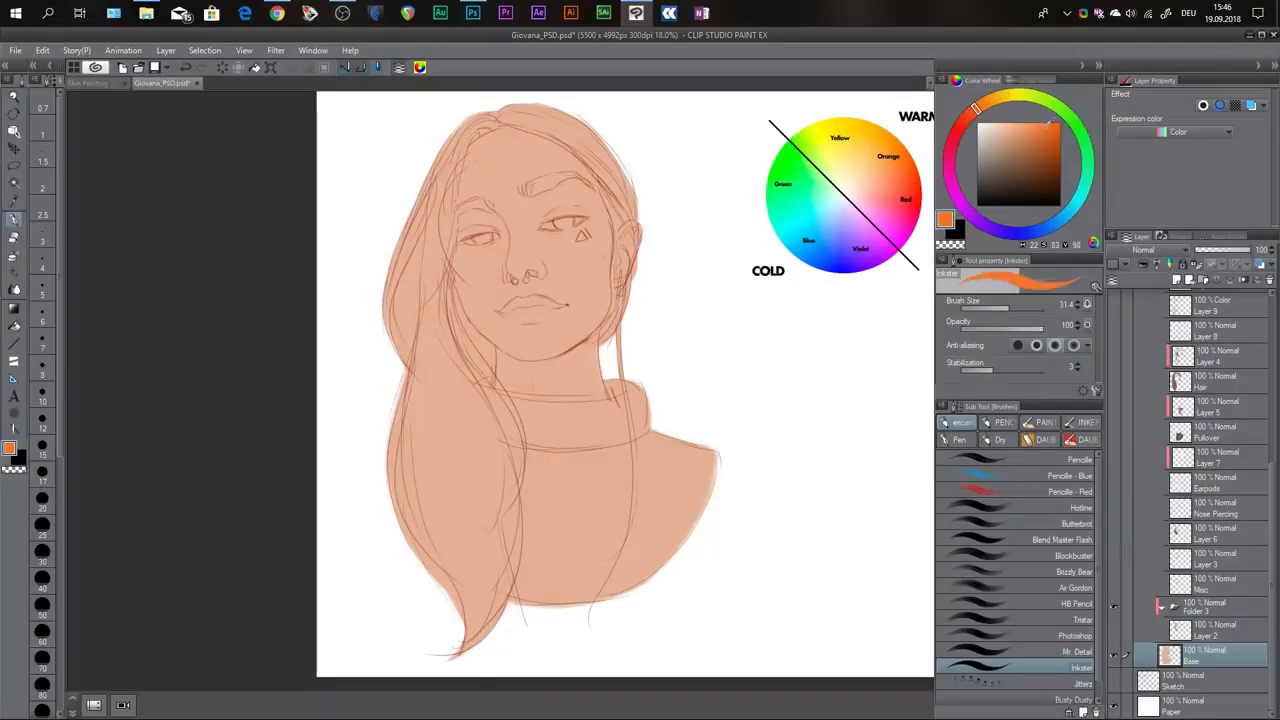
{"action": "left_click_drag", "start_coordinate": [1048, 124], "coordinate": [1011, 129]}
{"action": "left_click_drag", "start_coordinate": [702, 325], "coordinate": [690, 318]}
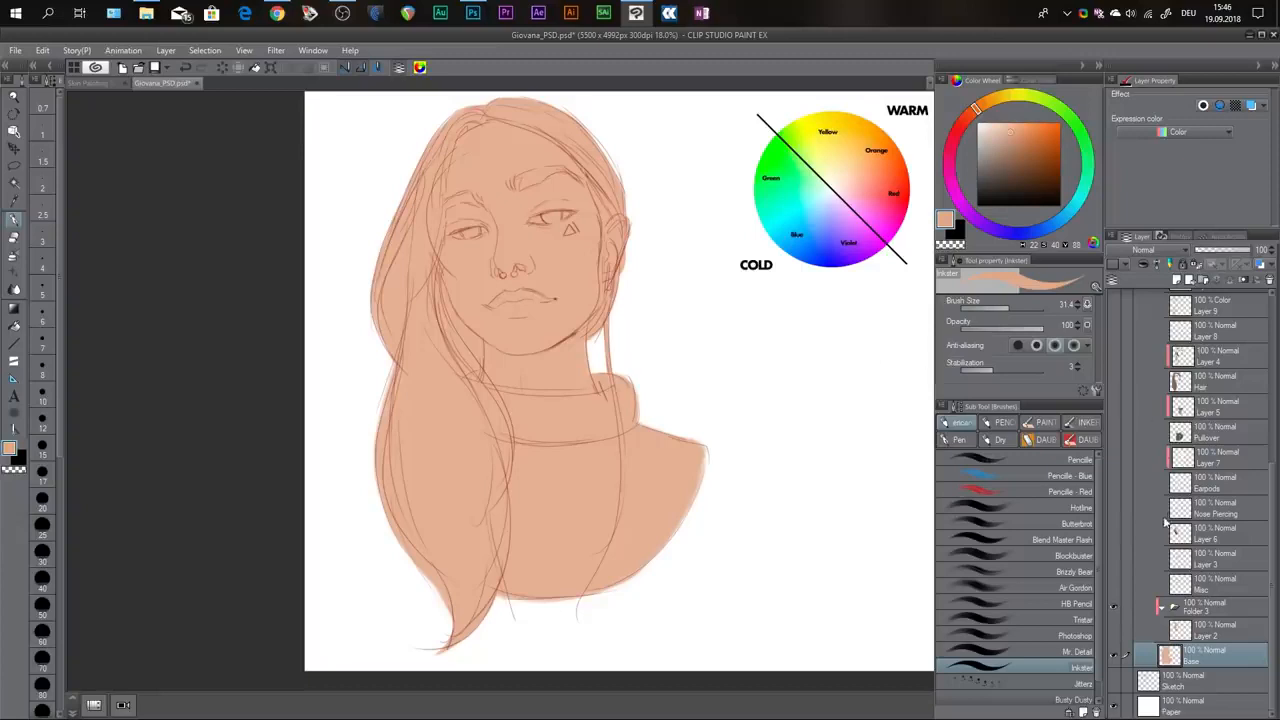
Show the Misc, Pullover, Hair and Earpods layers with the flat colors.
{"action": "scroll", "coordinate": [1166, 541], "scroll_direction": "up", "scroll_amount": 2}
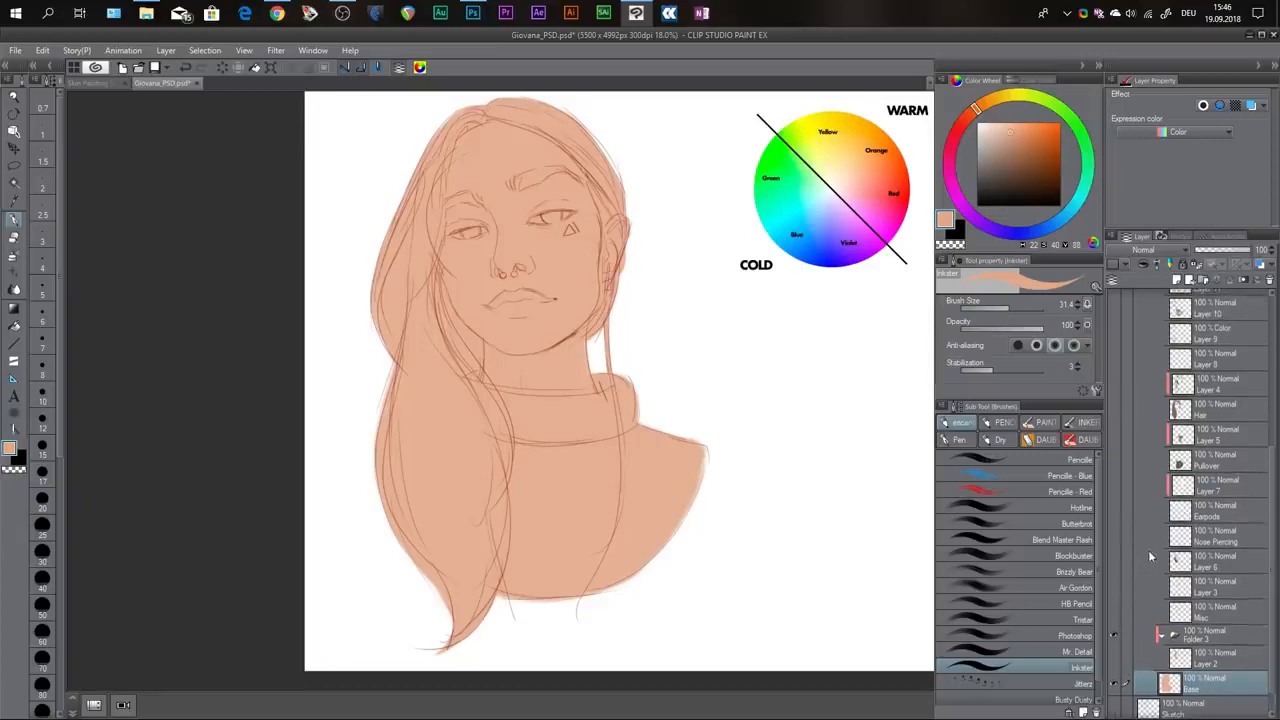
{"action": "left_click", "coordinate": [1115, 612]}
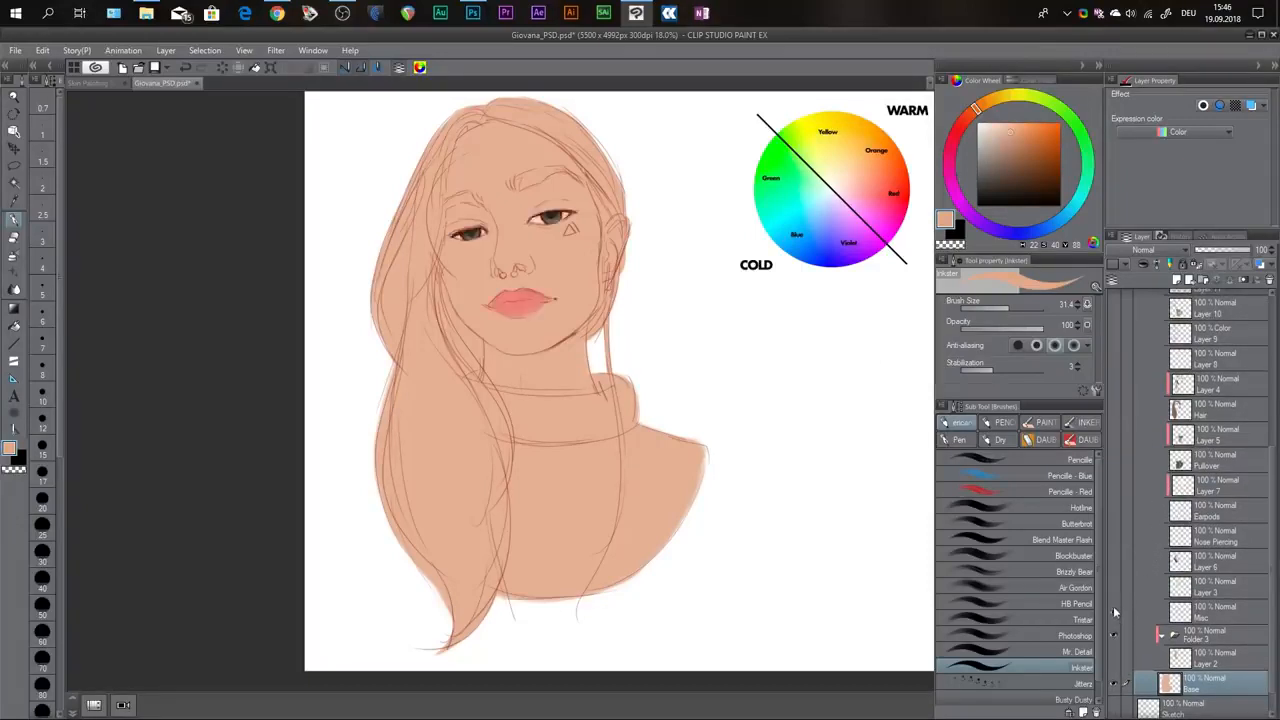
{"action": "left_click", "coordinate": [1114, 460]}
{"action": "left_click", "coordinate": [1114, 409]}
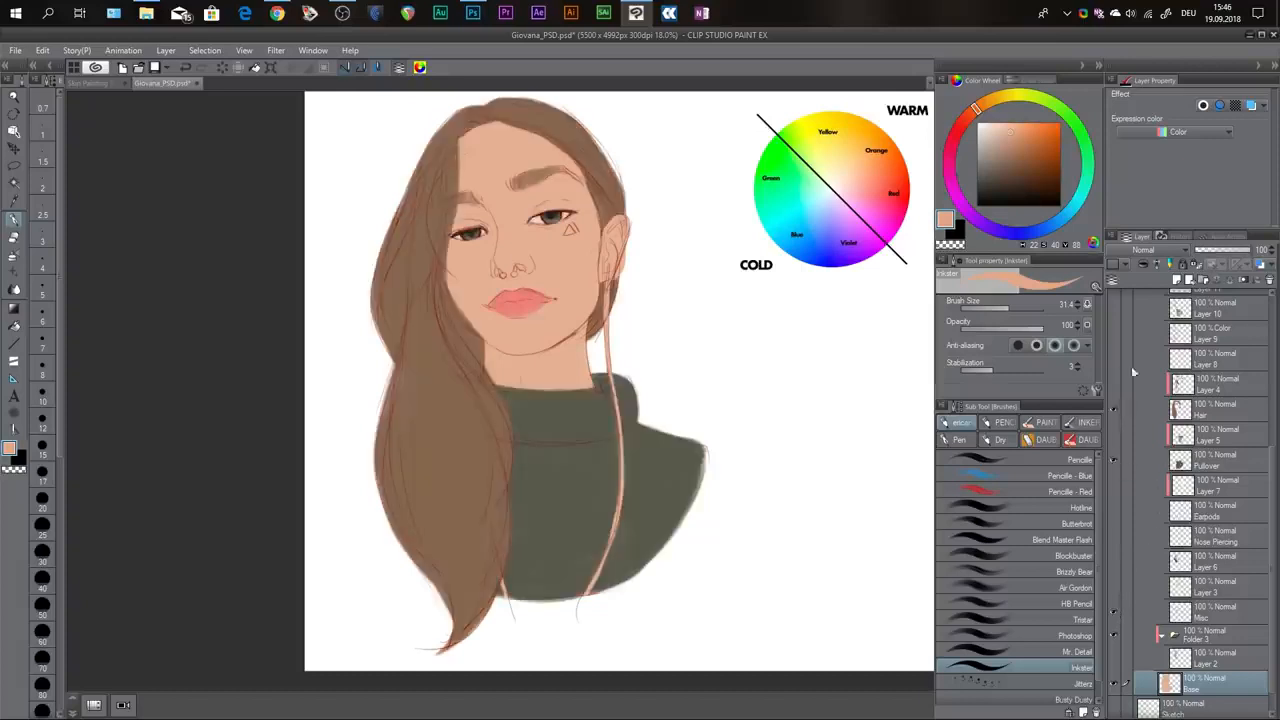
{"action": "scroll", "coordinate": [1263, 481], "scroll_direction": "down", "scroll_amount": 1}
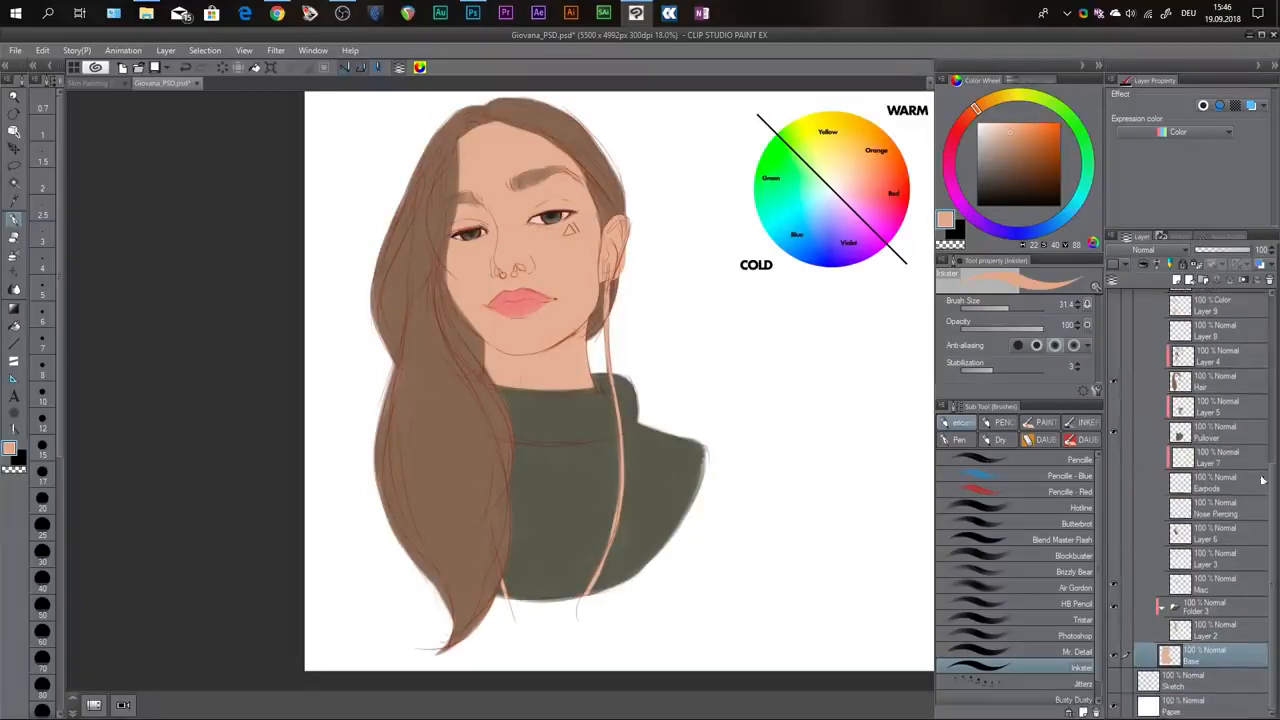
{"action": "left_click", "coordinate": [1114, 481]}
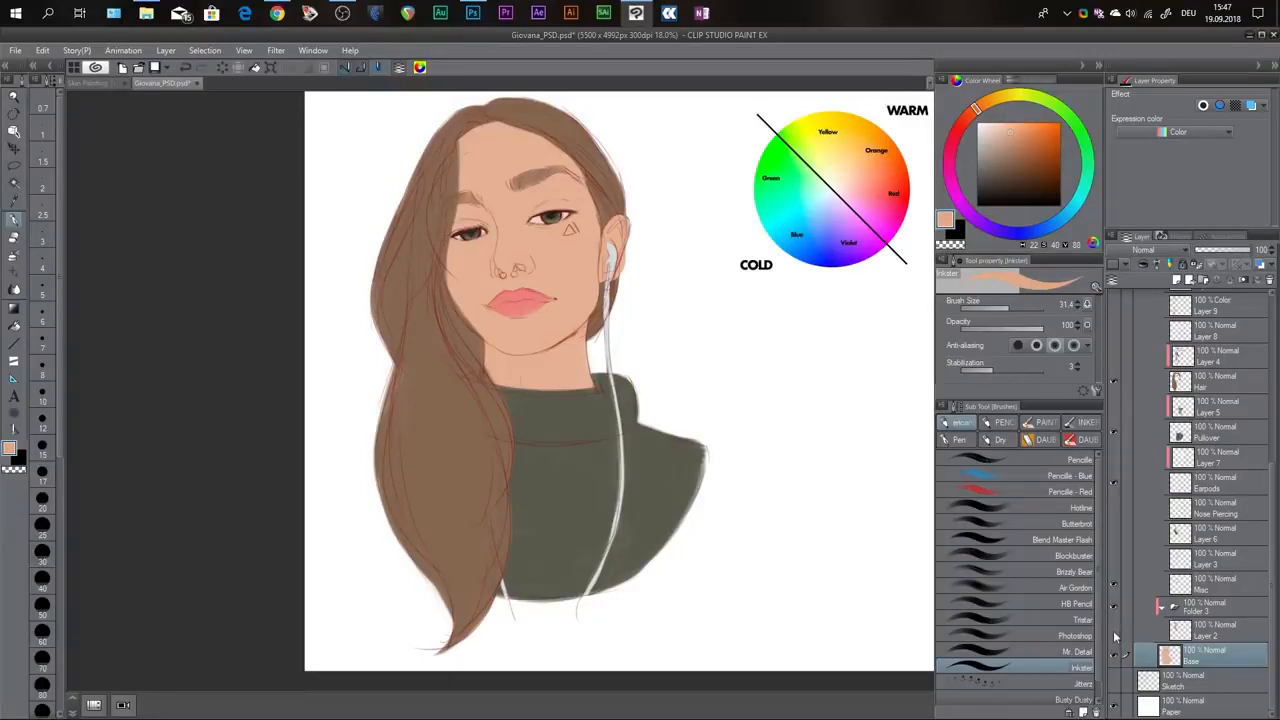
Try a darker, grayer skin shade on the cheek with the Hotline brush and undo the patch.
{"action": "scroll", "coordinate": [611, 272], "scroll_direction": "up", "scroll_amount": 3}
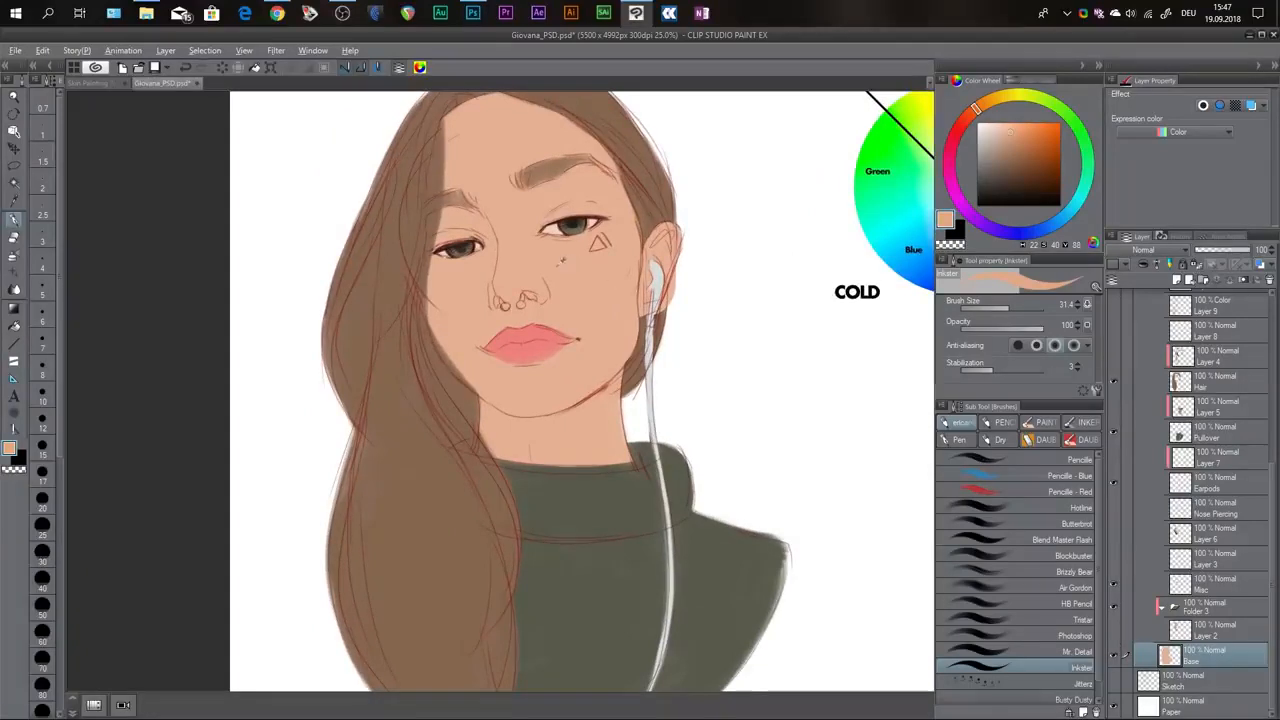
{"action": "left_click", "coordinate": [1013, 130]}
{"action": "left_click_drag", "start_coordinate": [1013, 130], "coordinate": [1007, 145]}
{"action": "key", "text": "j"}
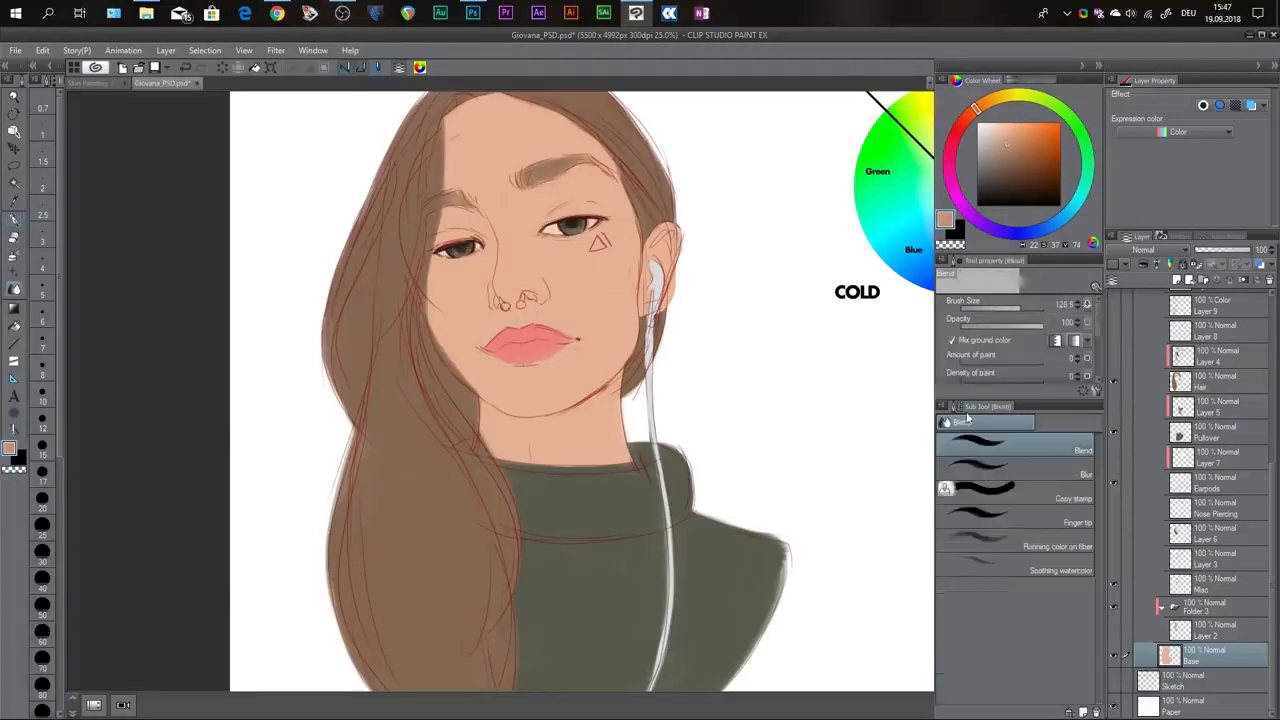
{"action": "key", "text": "b"}
{"action": "left_click", "coordinate": [998, 508]}
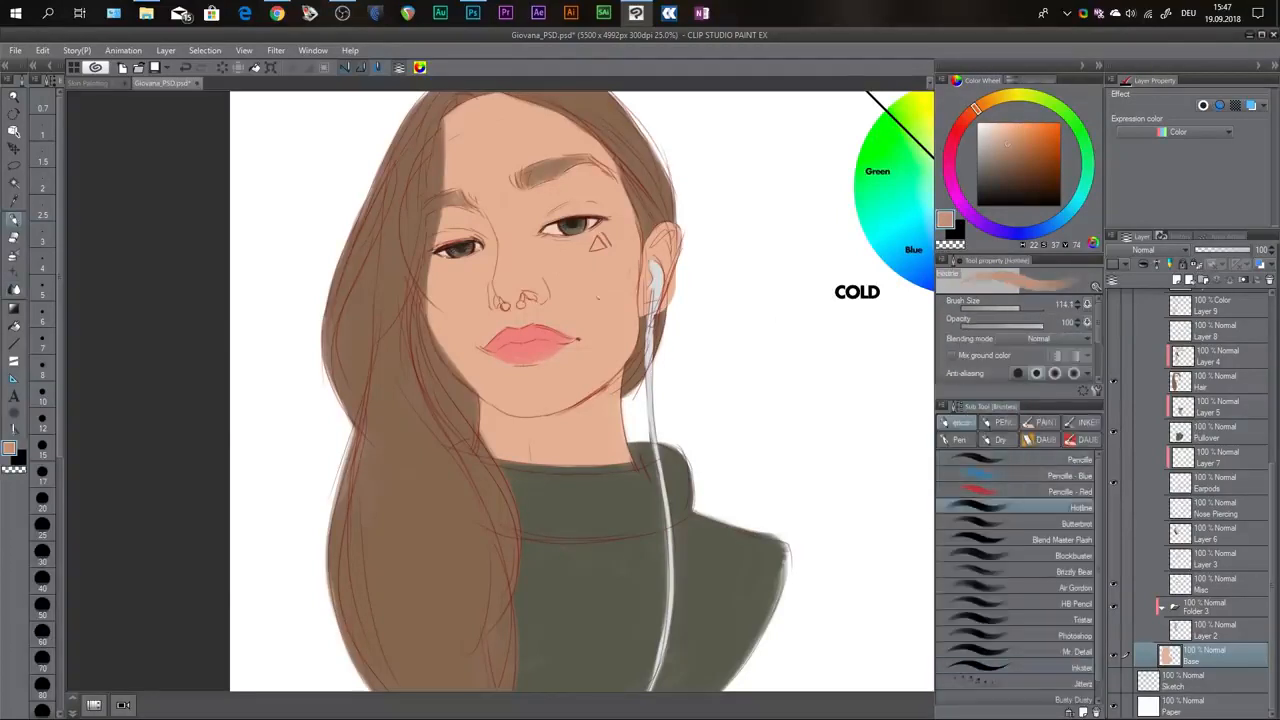
{"action": "mouse_move", "coordinate": [597, 282]}
{"action": "left_mouse_down"}
{"action": "mouse_move", "coordinate": [596, 298]}
{"action": "mouse_move", "coordinate": [576, 262]}
{"action": "left_mouse_up"}
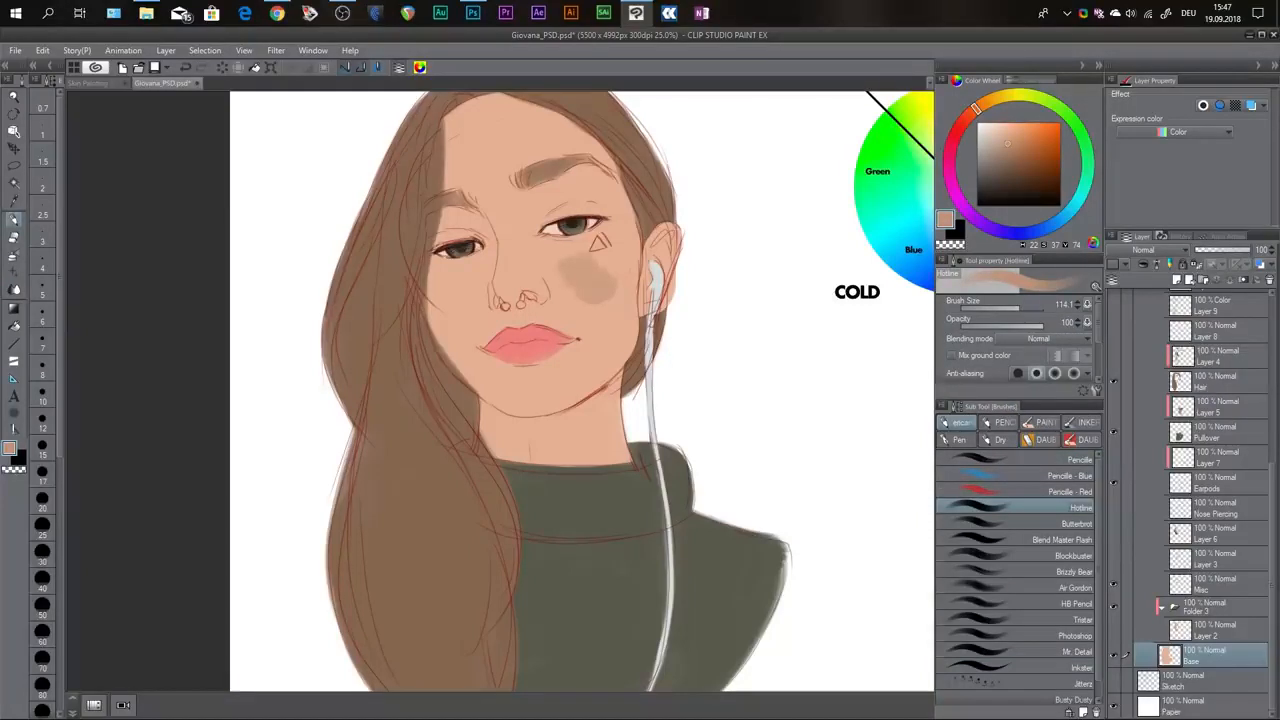
{"action": "key", "text": "ctrl+z"}
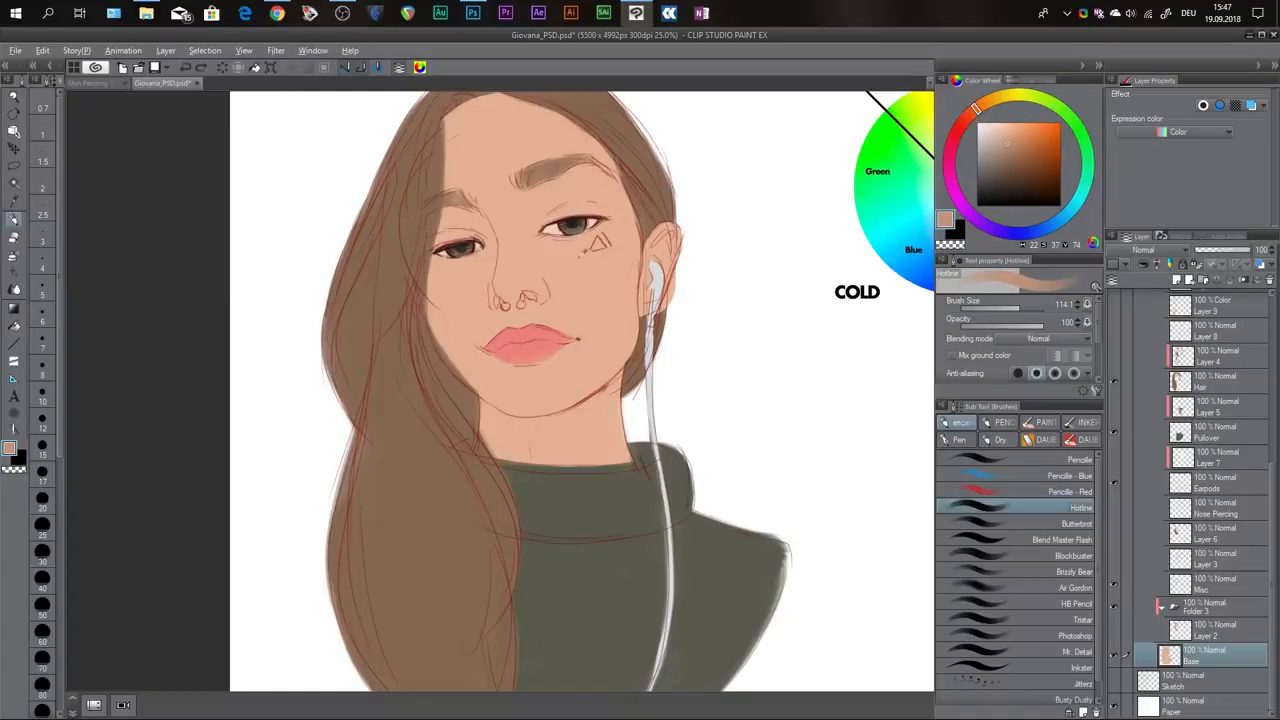
Try a redder, more saturated skin shade around the eye with the Hotline brush and undo the strokes.
{"action": "left_click", "coordinate": [586, 262], "text": "alt"}
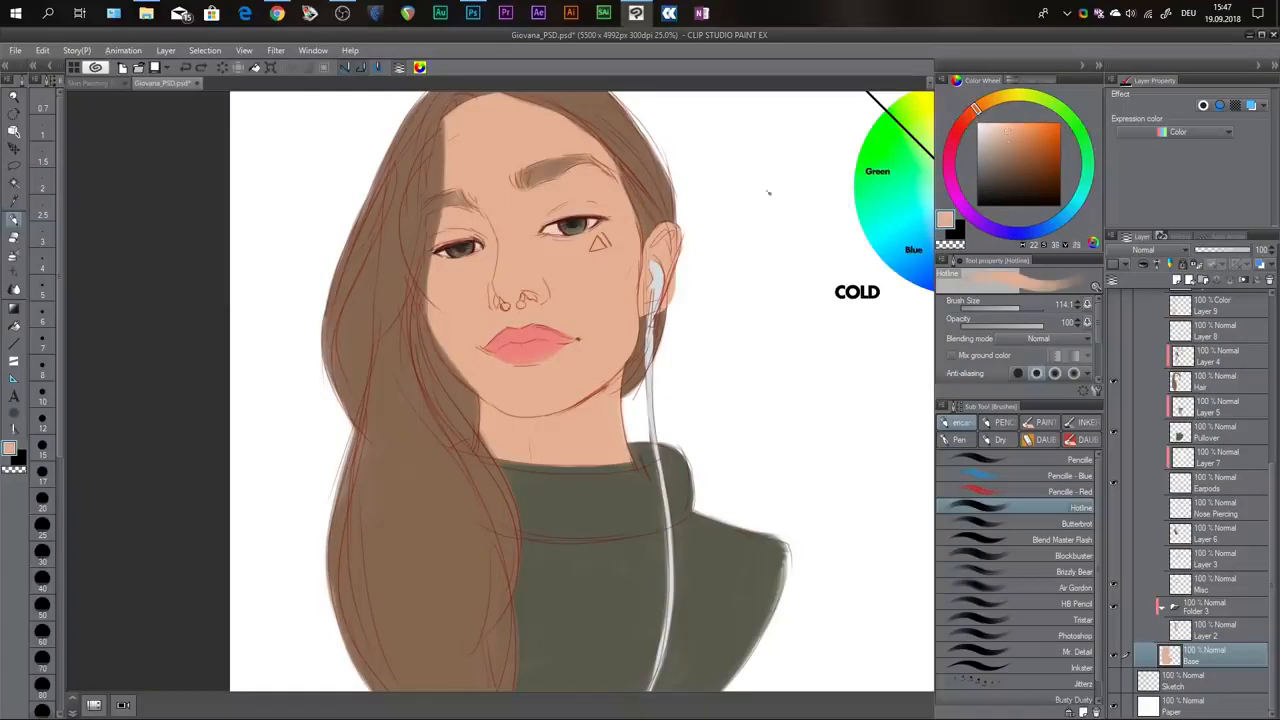
{"action": "left_click_drag", "start_coordinate": [975, 116], "coordinate": [978, 121]}
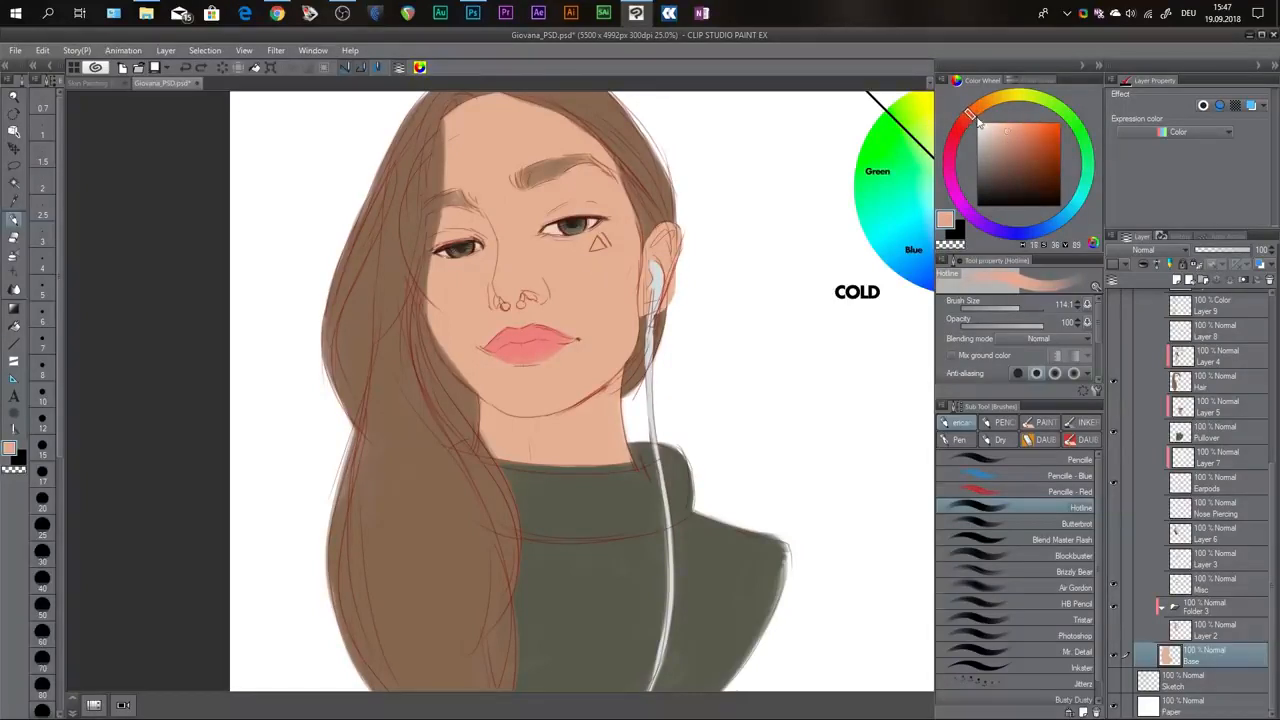
{"action": "left_click", "coordinate": [1017, 129]}
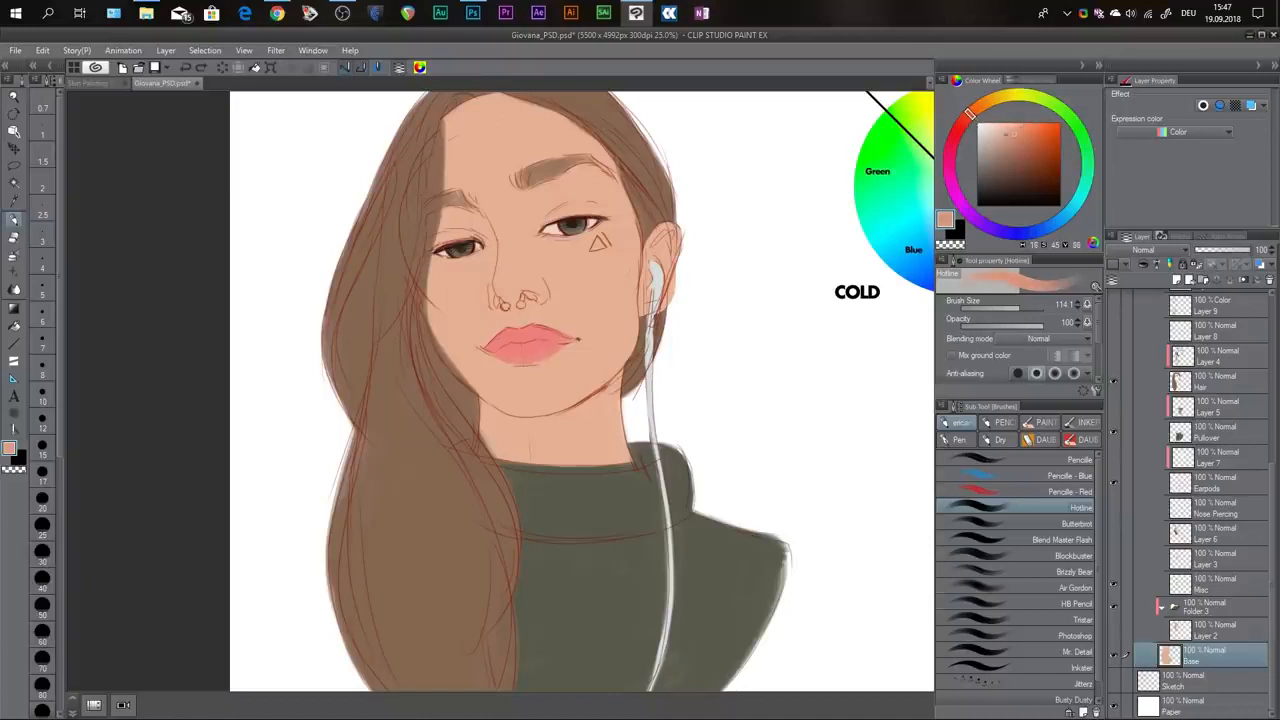
{"action": "mouse_move", "coordinate": [541, 215]}
{"action": "left_mouse_down"}
{"action": "mouse_move", "coordinate": [597, 183]}
{"action": "mouse_move", "coordinate": [534, 204]}
{"action": "left_mouse_up"}
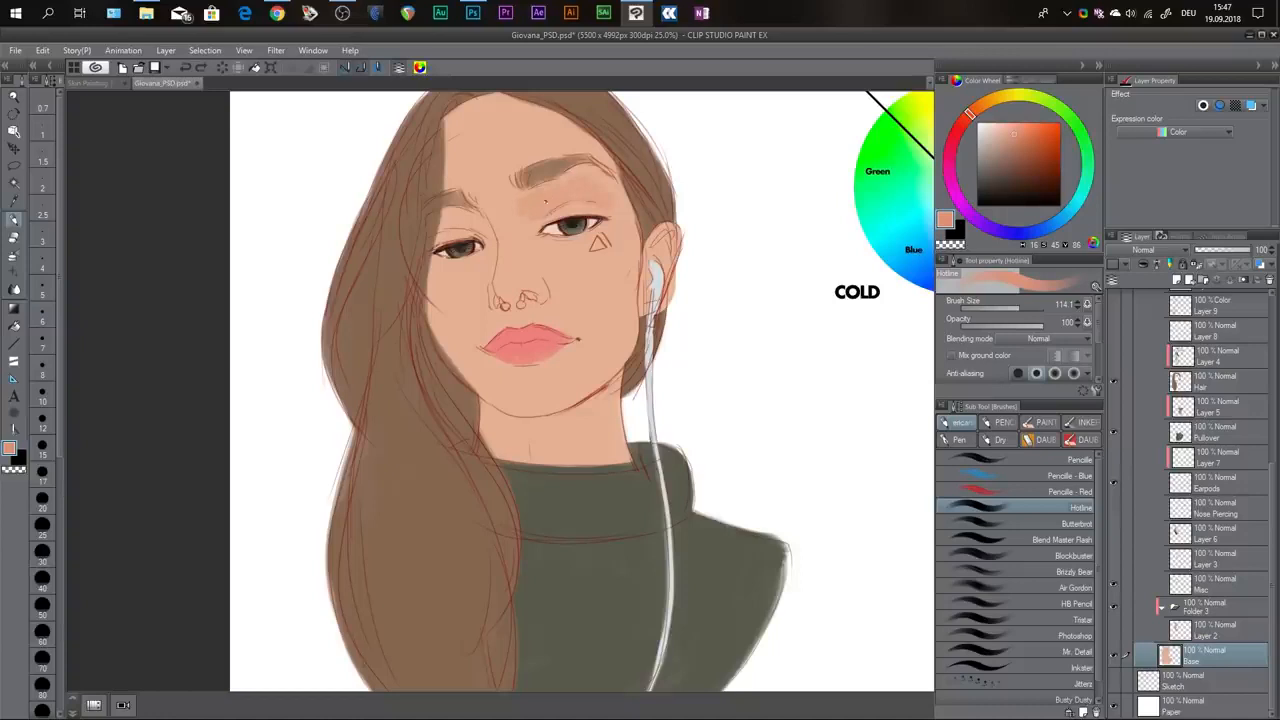
{"action": "key", "text": "ctrl+z"}
{"action": "key", "text": "ctrl+z"}
{"action": "key", "text": "ctrl+z"}
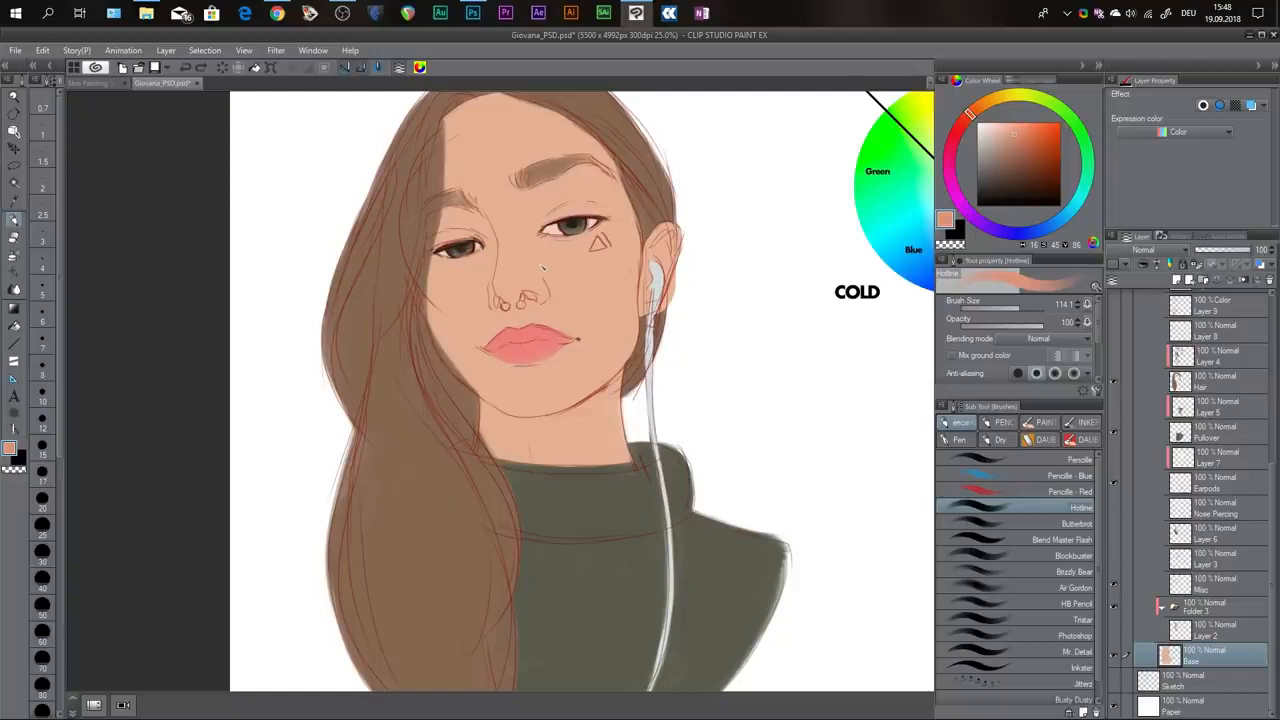
Show Layer 2 with the first skin shading on the face and neck.
{"action": "left_click", "coordinate": [1114, 632]}
{"action": "left_click_drag", "start_coordinate": [664, 242], "coordinate": [660, 250]}
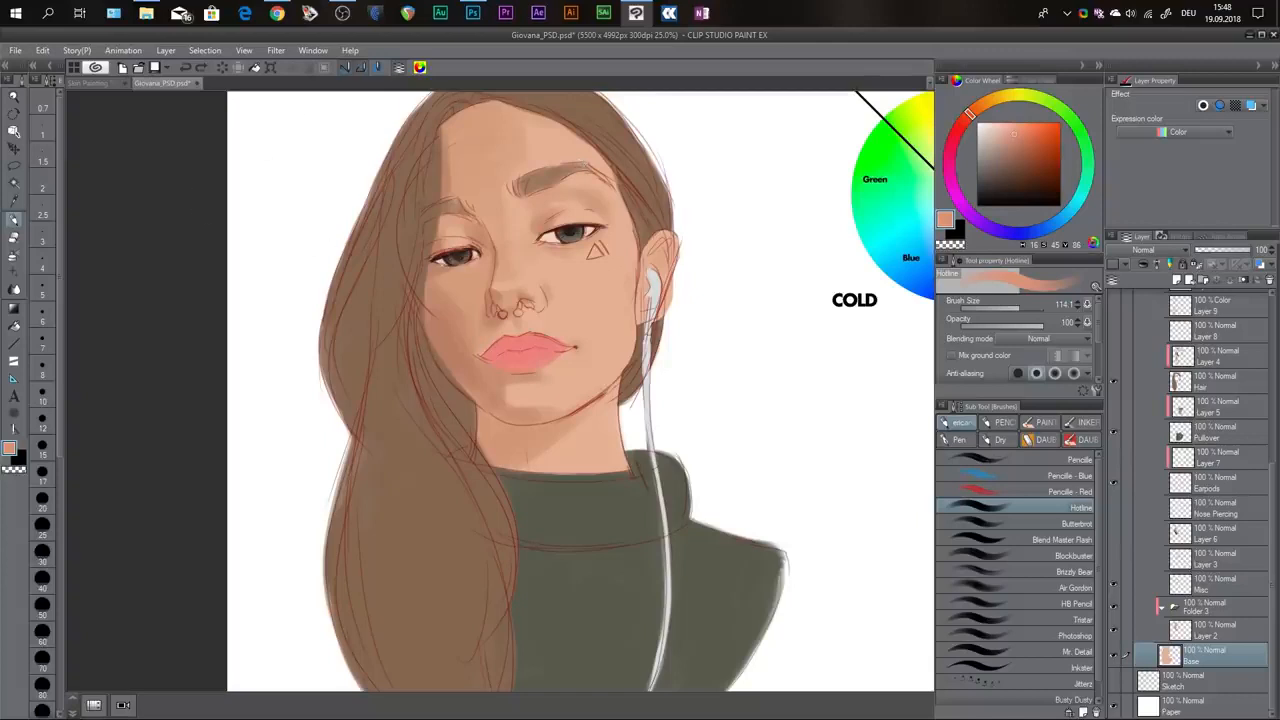
{"action": "scroll", "coordinate": [629, 320], "scroll_direction": "down", "scroll_amount": 3}
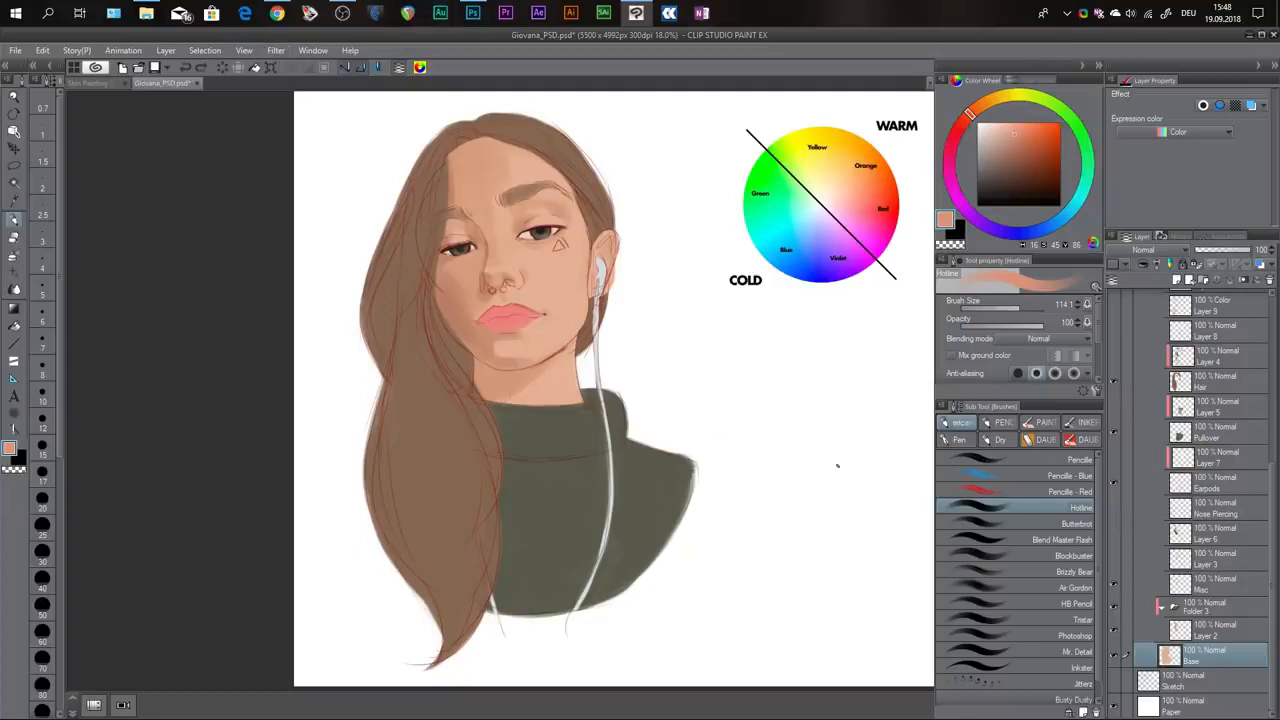
{"action": "scroll", "coordinate": [487, 181], "scroll_direction": "up", "scroll_amount": 3}
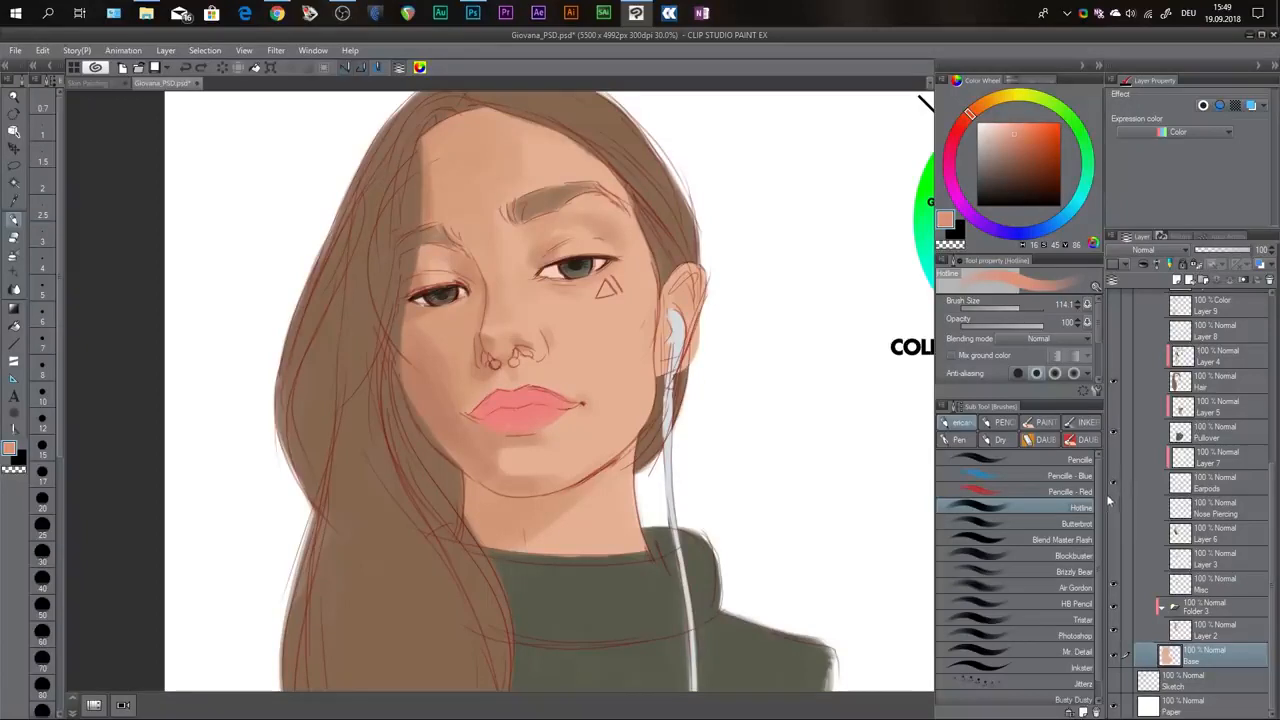
Show Layer 3 with the lip shading and skin highlights, and Layer 4 with the hair shading.
{"action": "left_click", "coordinate": [1114, 556]}
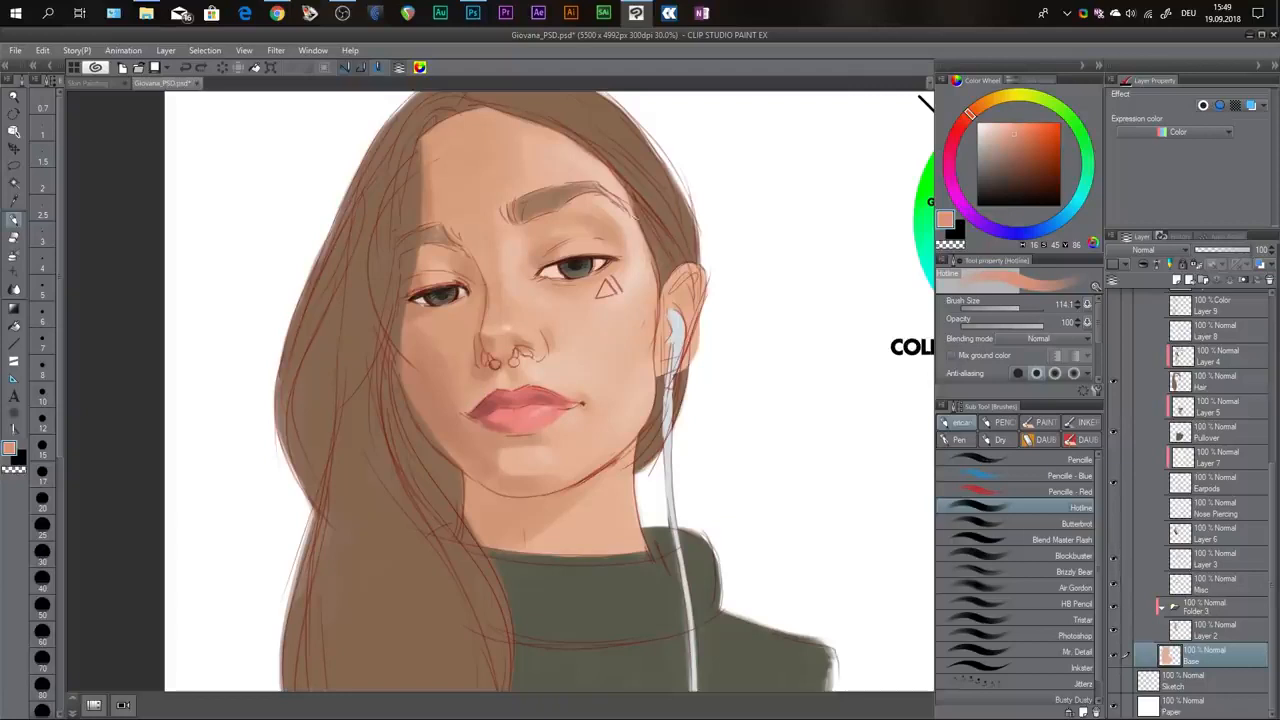
{"action": "left_click_drag", "start_coordinate": [640, 201], "coordinate": [614, 241]}
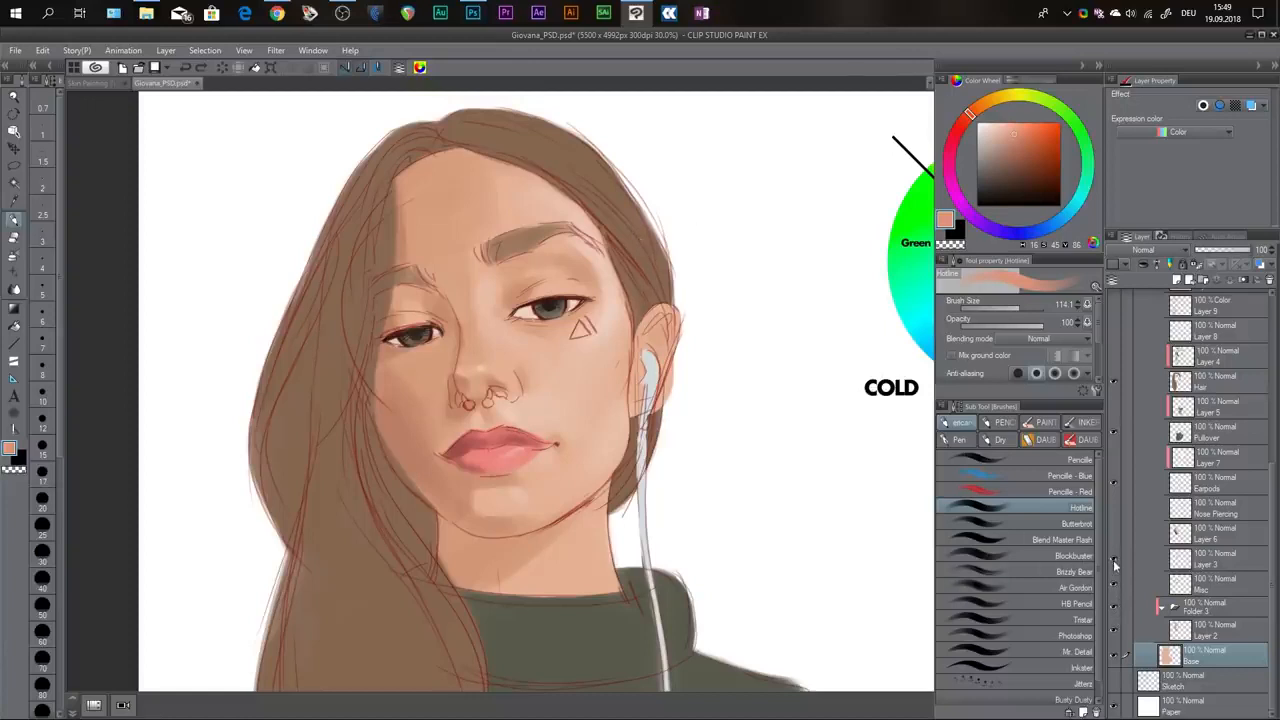
{"action": "left_click", "coordinate": [1114, 357]}
{"action": "scroll", "coordinate": [751, 320], "scroll_direction": "down", "scroll_amount": 2}
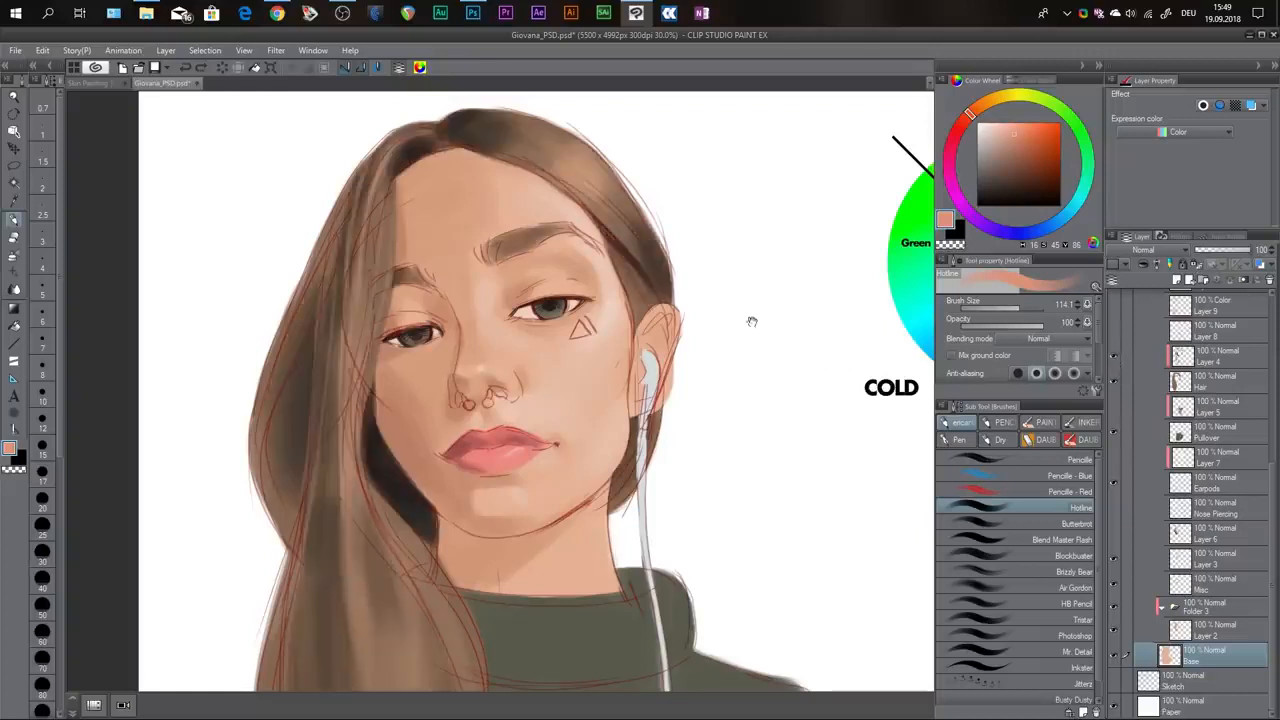
{"action": "scroll", "coordinate": [738, 296], "scroll_direction": "down", "scroll_amount": 2}
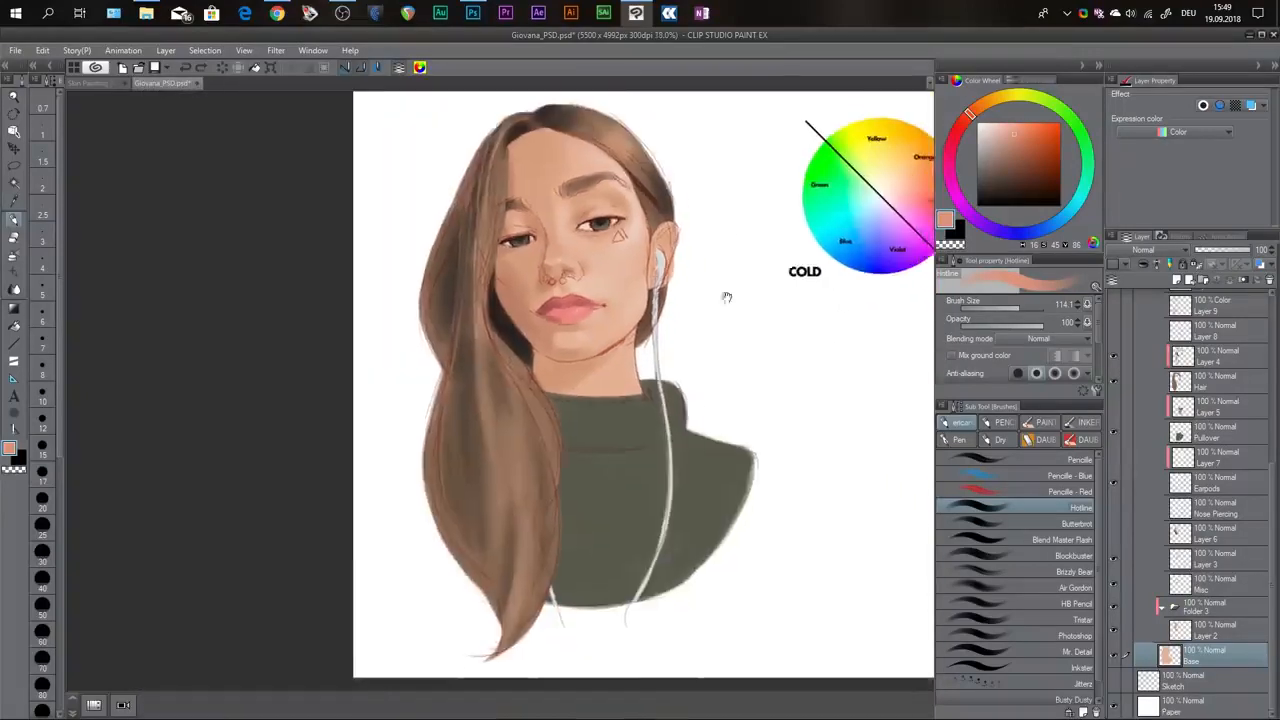
Hide Layer 4, Layer 3 and Layer 2 in turn and show them again to compare flat and shaded areas.
{"action": "left_click", "coordinate": [1114, 358]}
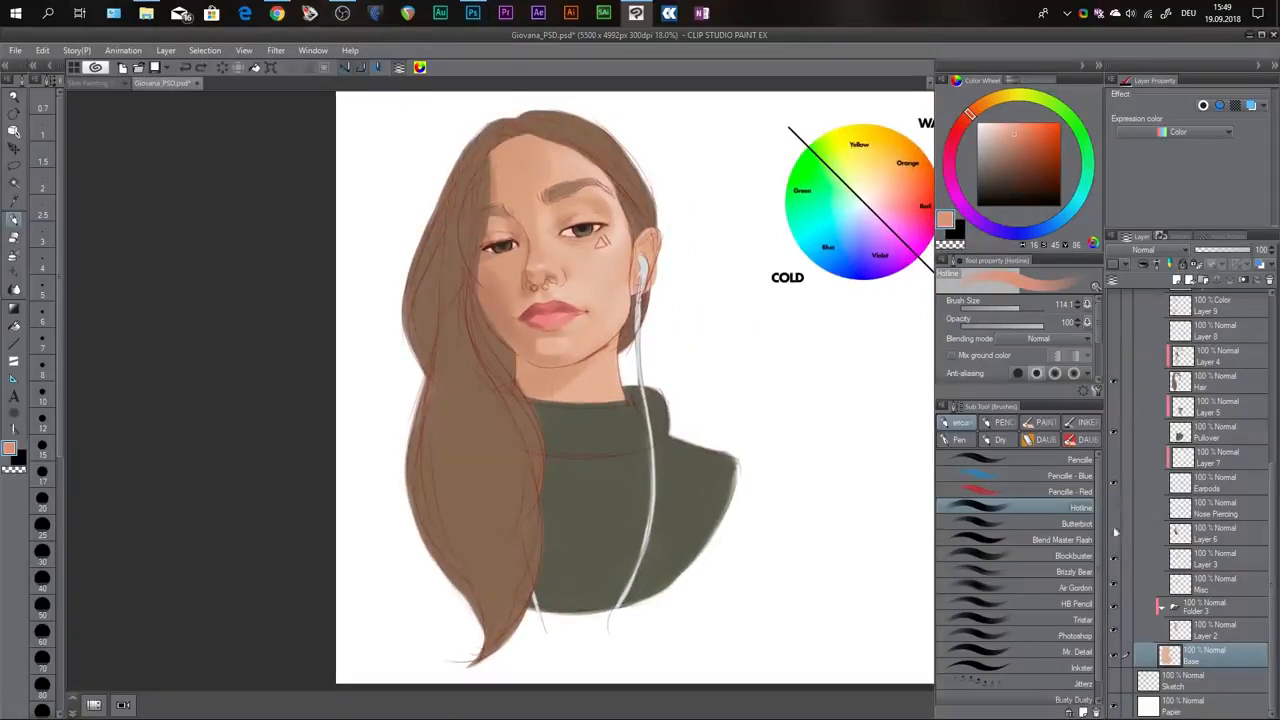
{"action": "left_click", "coordinate": [1114, 603]}
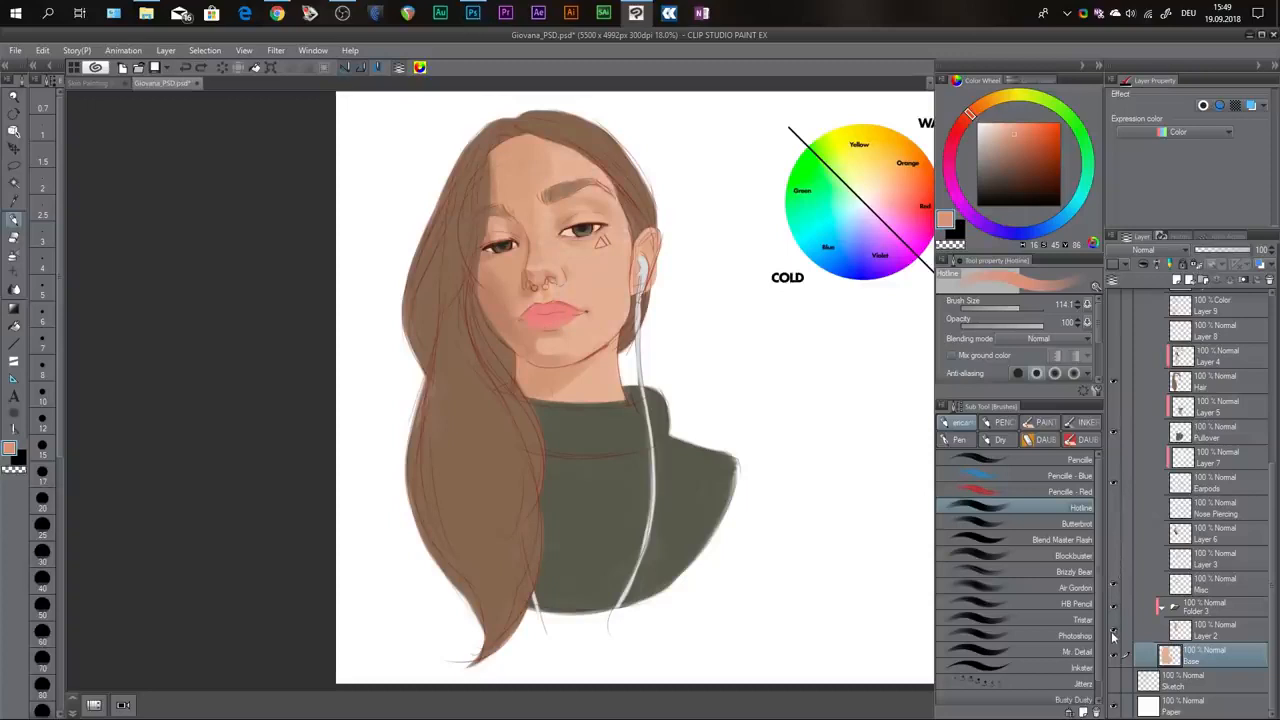
{"action": "left_click", "coordinate": [1114, 630]}
{"action": "left_click", "coordinate": [1114, 630]}
{"action": "left_click", "coordinate": [1113, 560]}
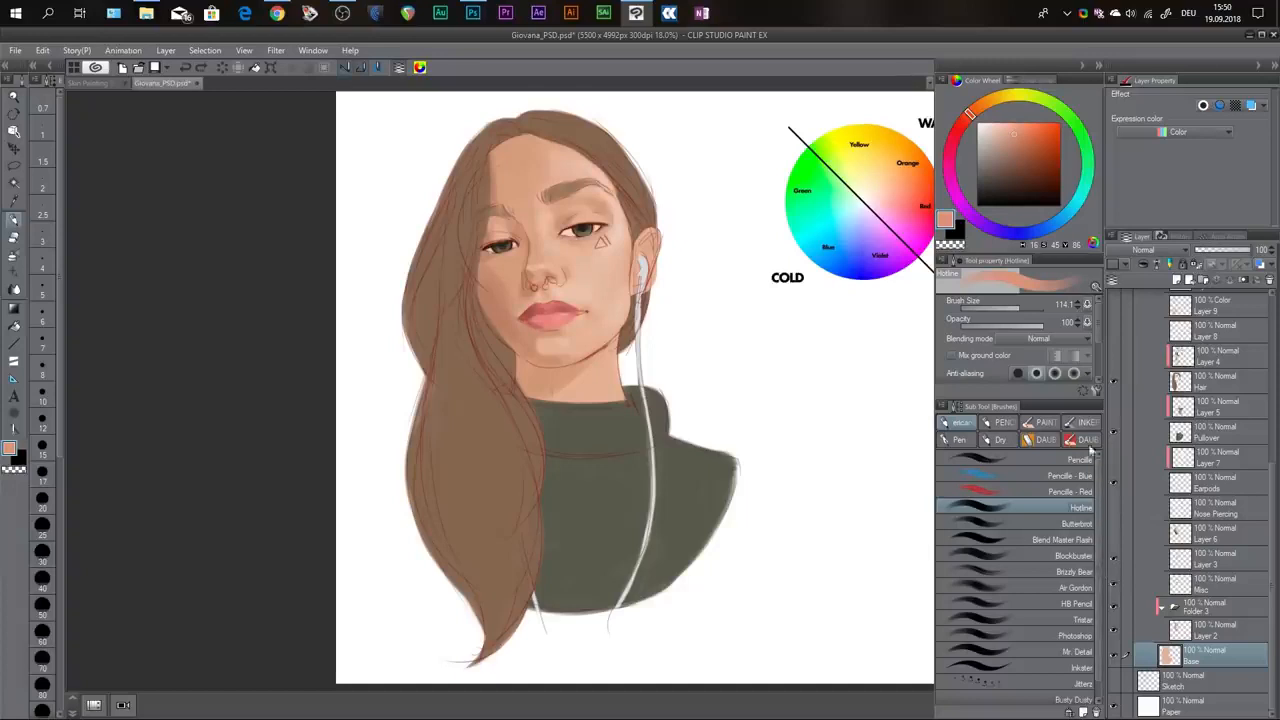
{"action": "left_click", "coordinate": [1114, 355]}
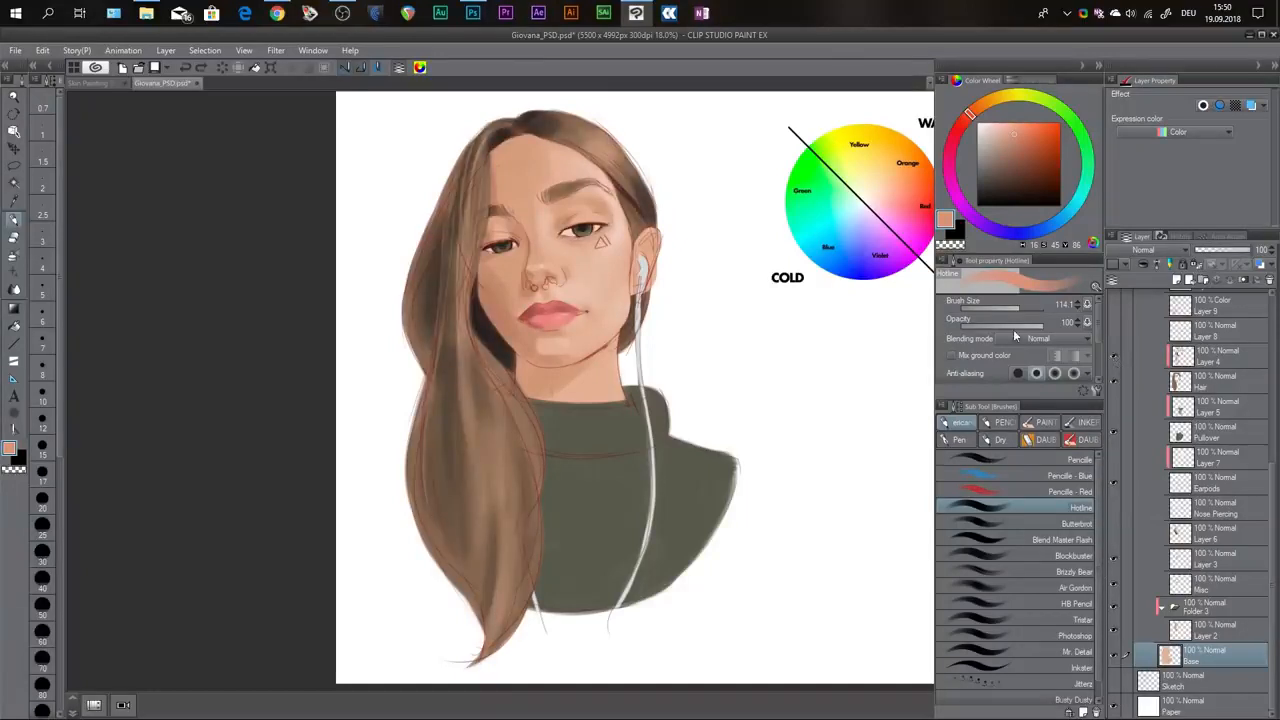
Show Layer 5 with the pullover shading, and replace the Sketch Copy 2 lines with the Multiply layer Sketch Copy.
{"action": "scroll", "coordinate": [546, 237], "scroll_direction": "up", "scroll_amount": 1}
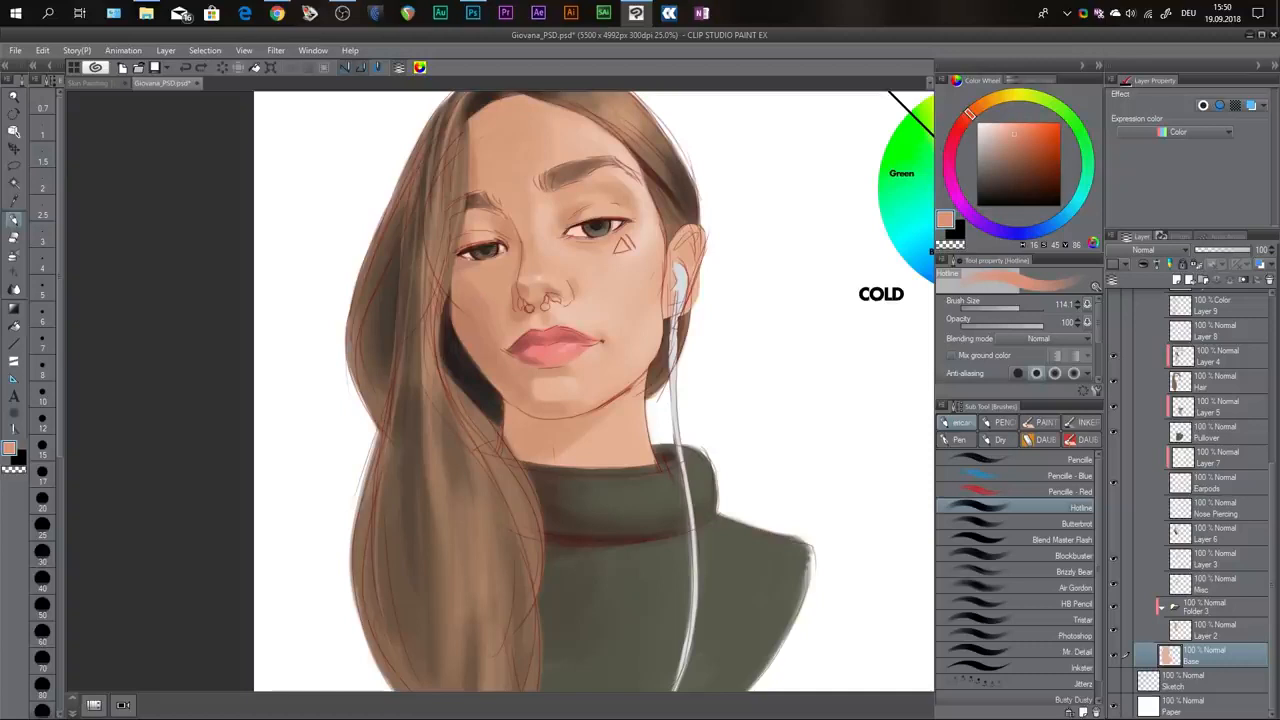
{"action": "scroll", "coordinate": [1240, 450], "scroll_direction": "up", "scroll_amount": 5}
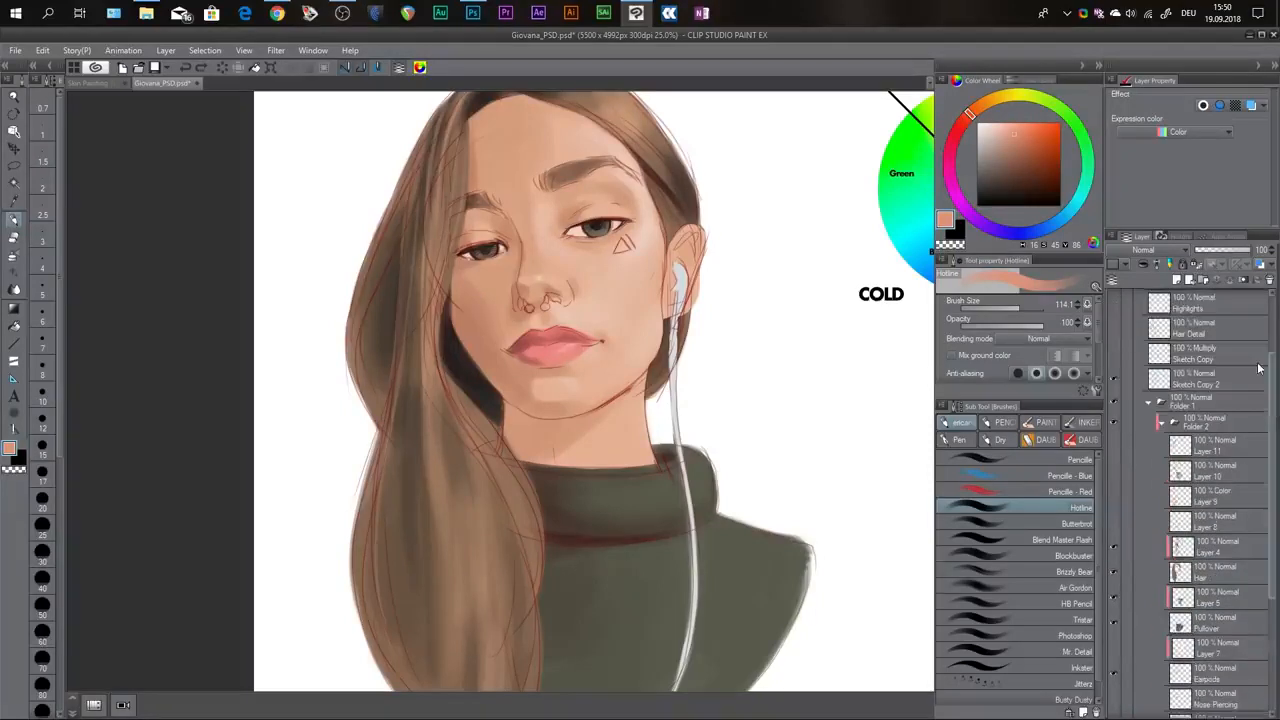
{"action": "left_click", "coordinate": [1114, 381]}
{"action": "left_click", "coordinate": [1114, 356]}
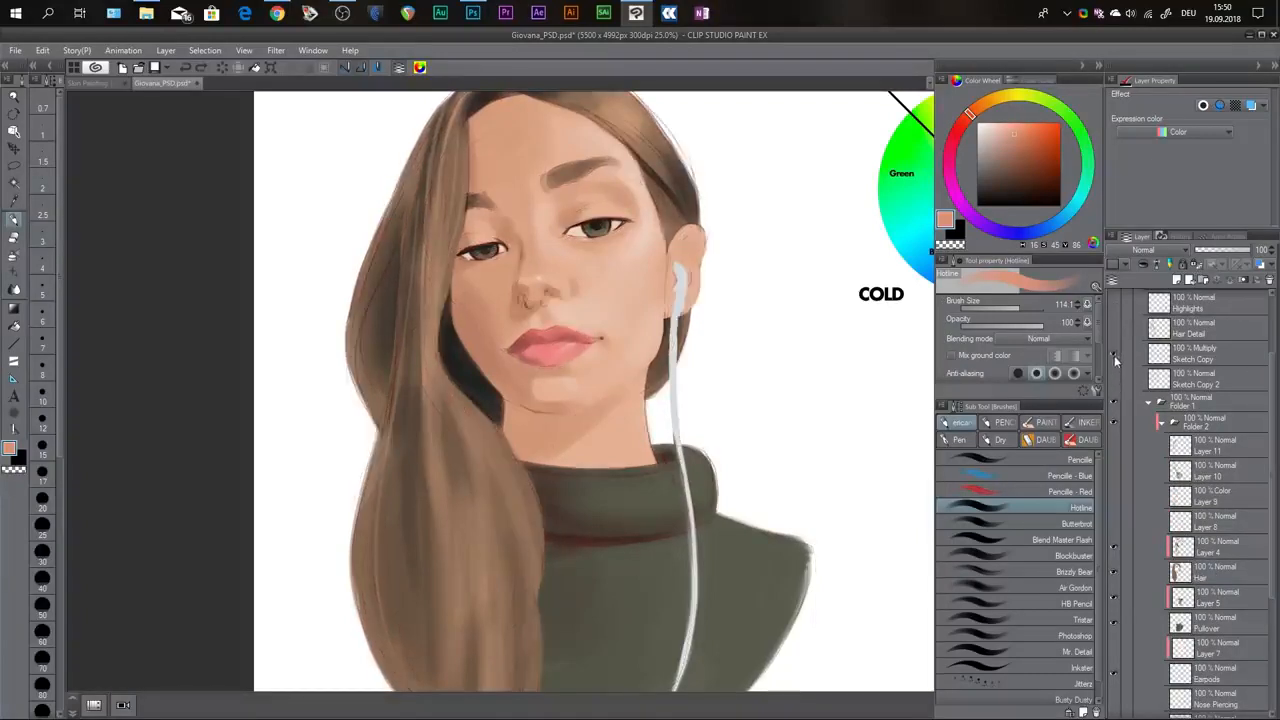
Show Layer 8 with the nose piercing, switching it off and on to compare the portrait with and without it.
{"action": "key", "text": "ctrl+minus"}
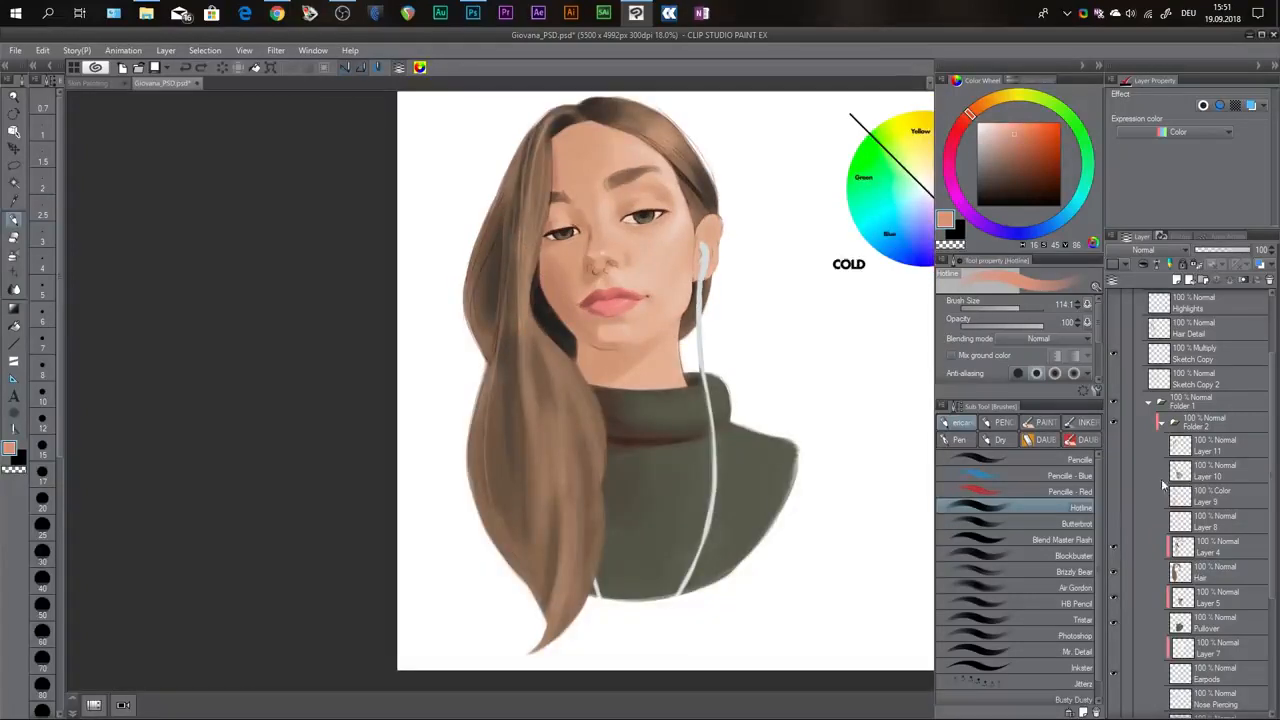
{"action": "left_click", "coordinate": [1113, 522]}
{"action": "left_click", "coordinate": [1112, 522]}
{"action": "left_click", "coordinate": [1114, 520]}
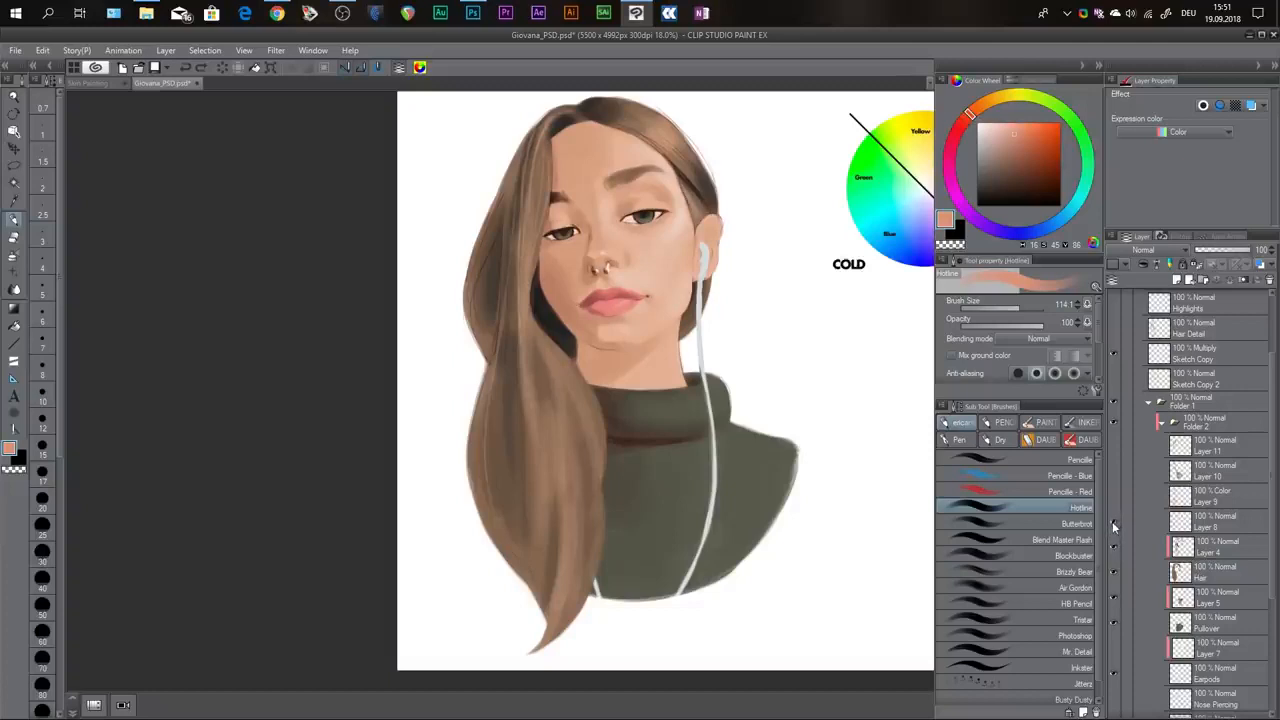
{"action": "left_click", "coordinate": [1112, 521]}
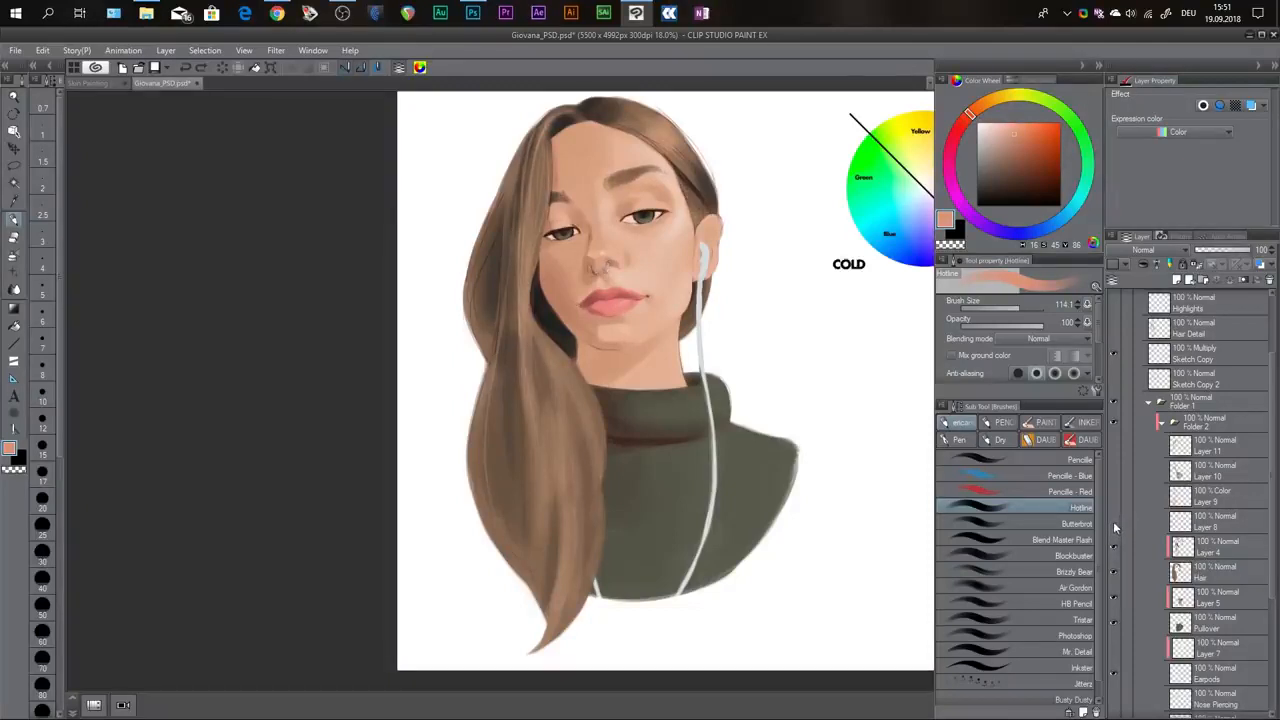
{"action": "left_click", "coordinate": [1114, 523]}
{"action": "left_click", "coordinate": [1113, 522]}
{"action": "left_click", "coordinate": [1112, 524]}
{"action": "left_click", "coordinate": [1111, 526]}
{"action": "left_click", "coordinate": [1111, 527]}
Show the Color-mode Layer 9 with the reddish face and hair tints, comparing the portrait with and without it.
{"action": "left_click", "coordinate": [1112, 496]}
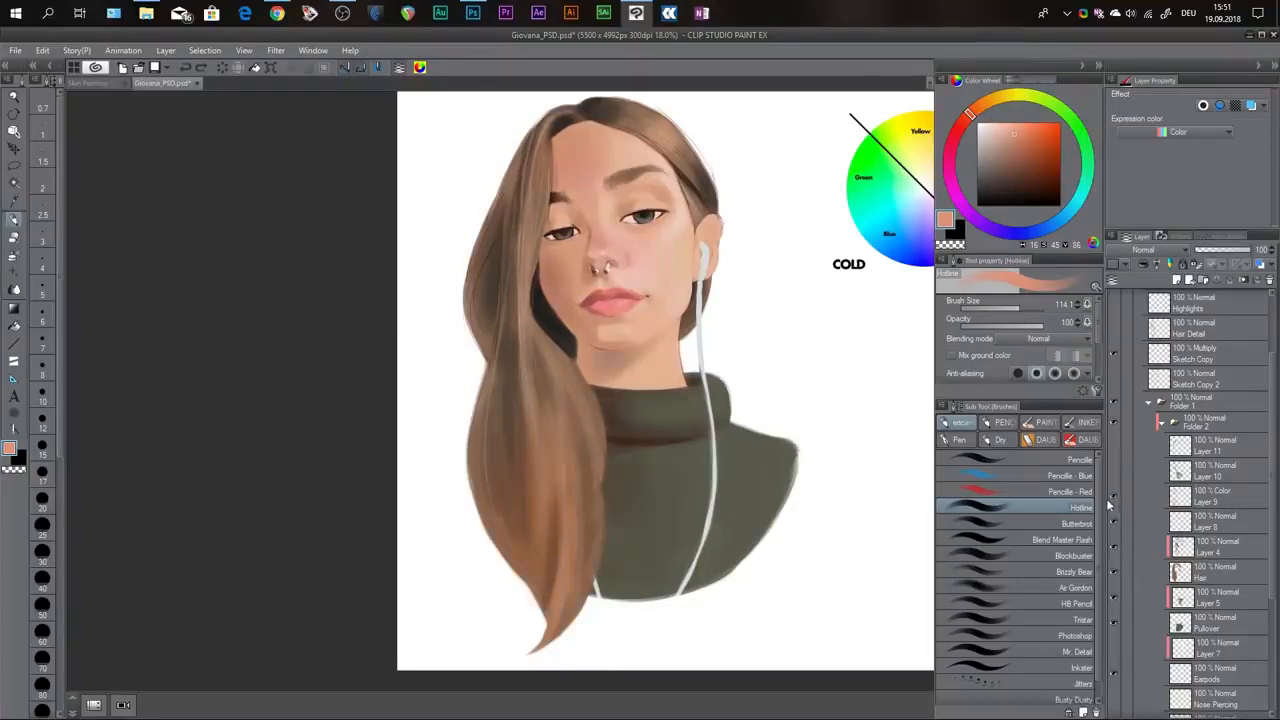
{"action": "left_click", "coordinate": [1113, 498]}
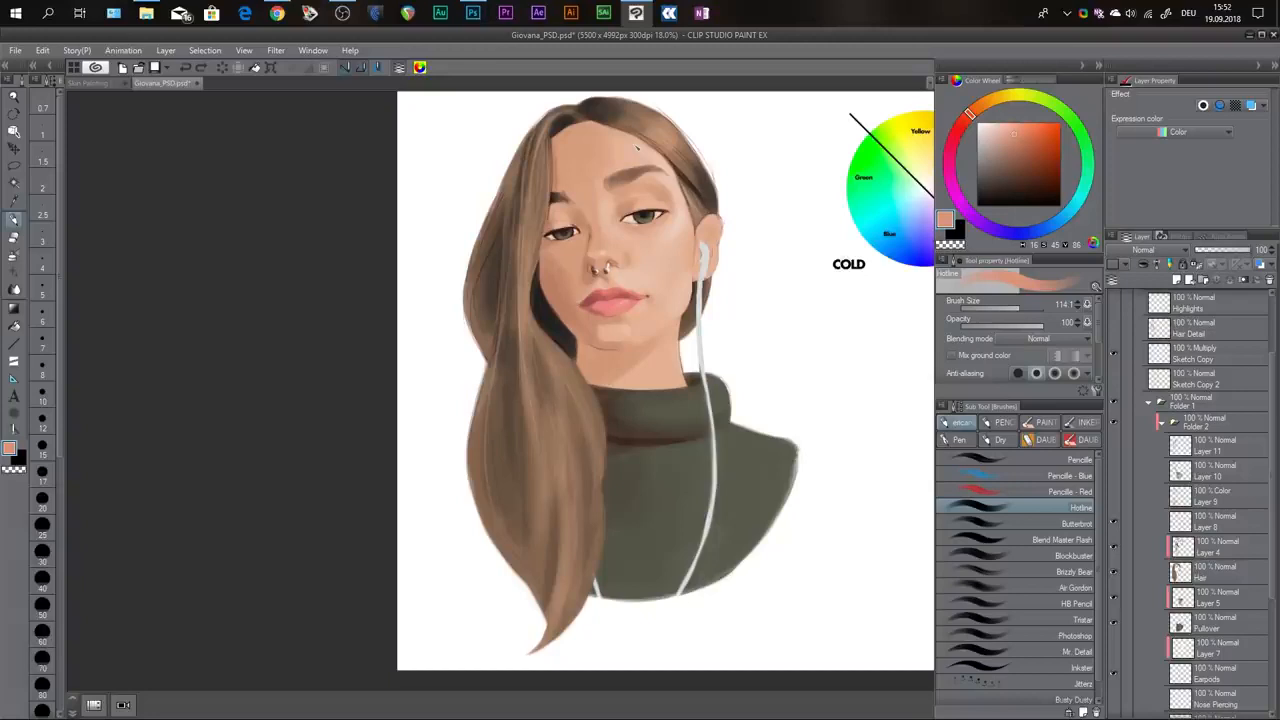
{"action": "left_click", "coordinate": [1112, 497]}
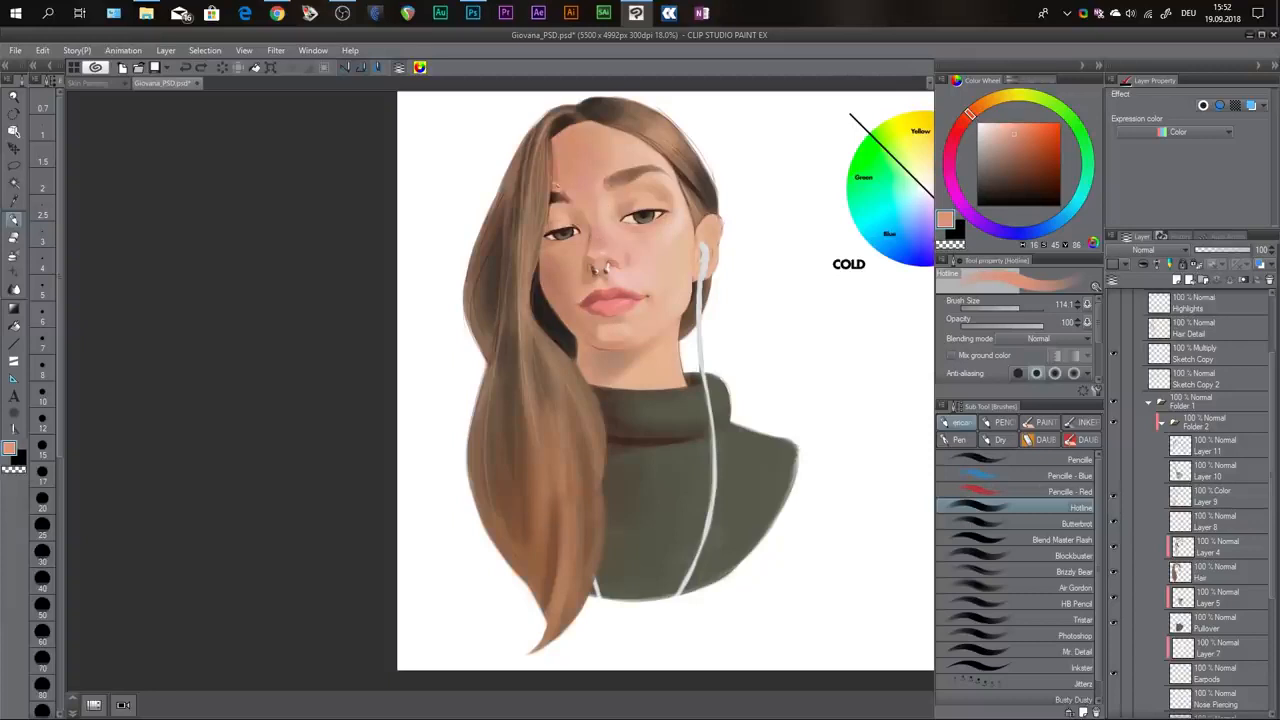
{"action": "scroll", "coordinate": [585, 200], "scroll_direction": "up", "scroll_amount": 1}
{"action": "left_click_drag", "start_coordinate": [657, 225], "coordinate": [653, 275]}
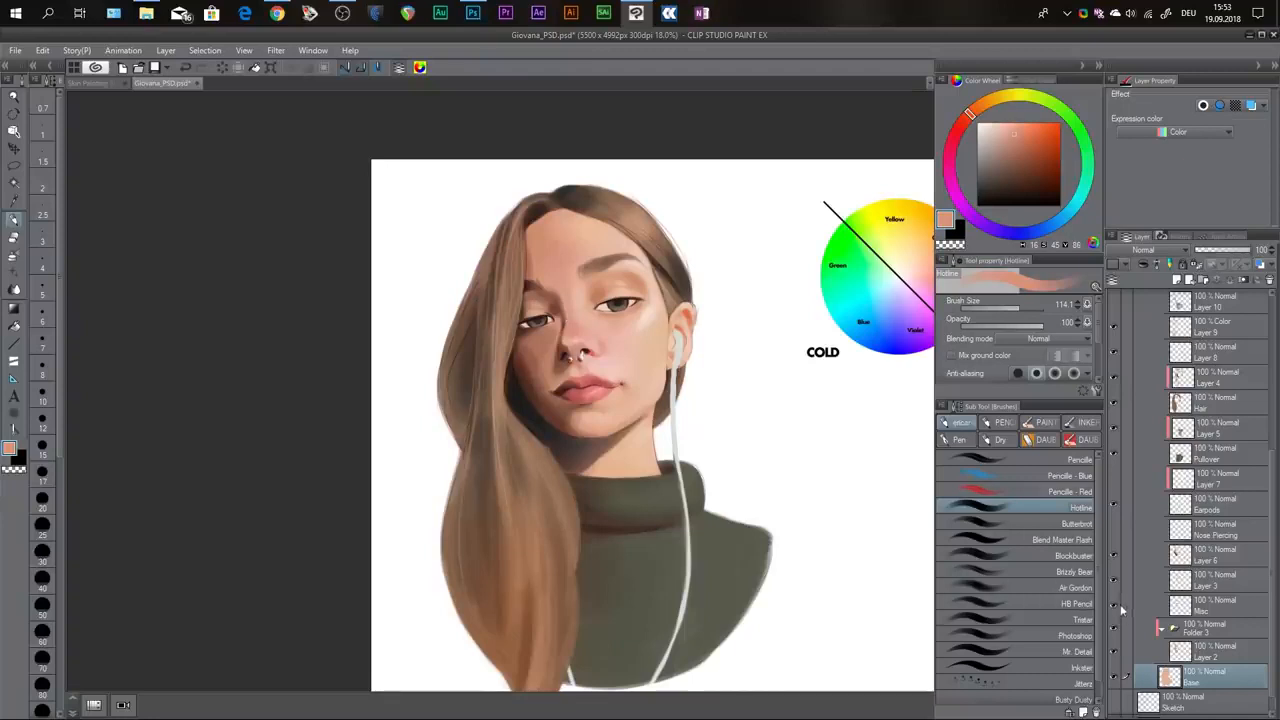
Switch Layer 6 off and on to compare the face with and without its deeper shadows and highlights.
{"action": "left_click", "coordinate": [1113, 553]}
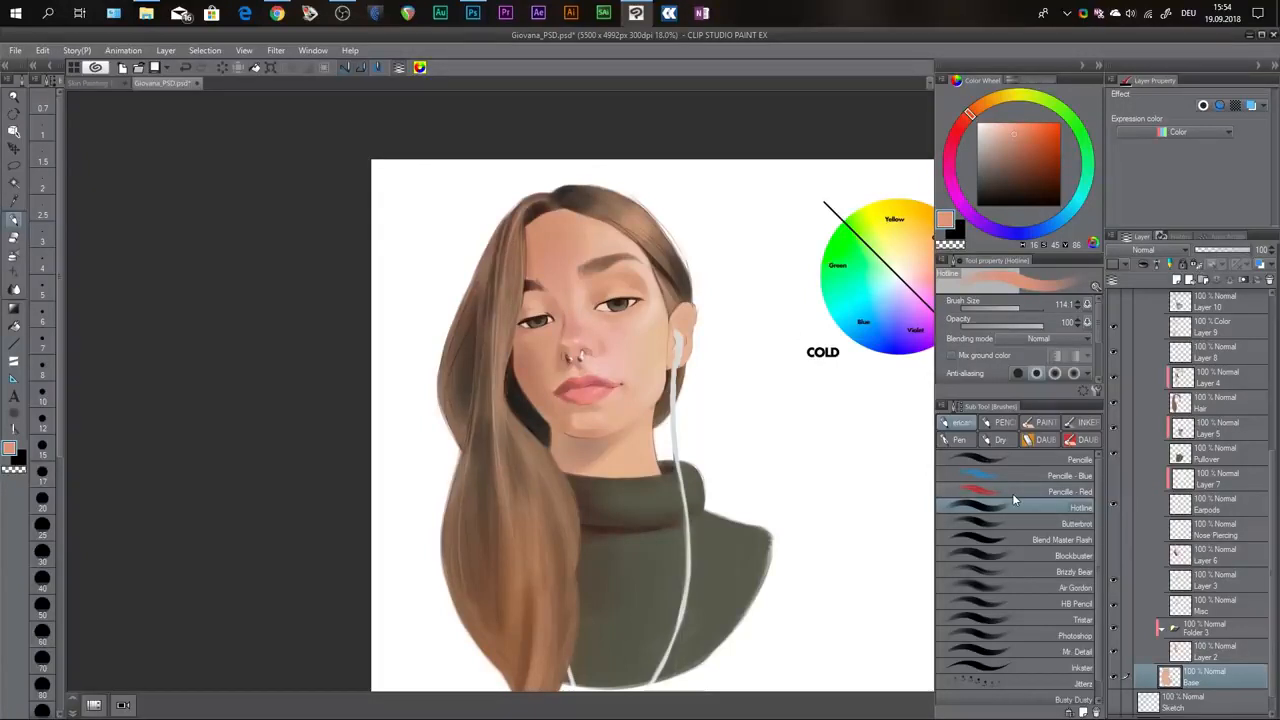
{"action": "left_click", "coordinate": [1115, 551]}
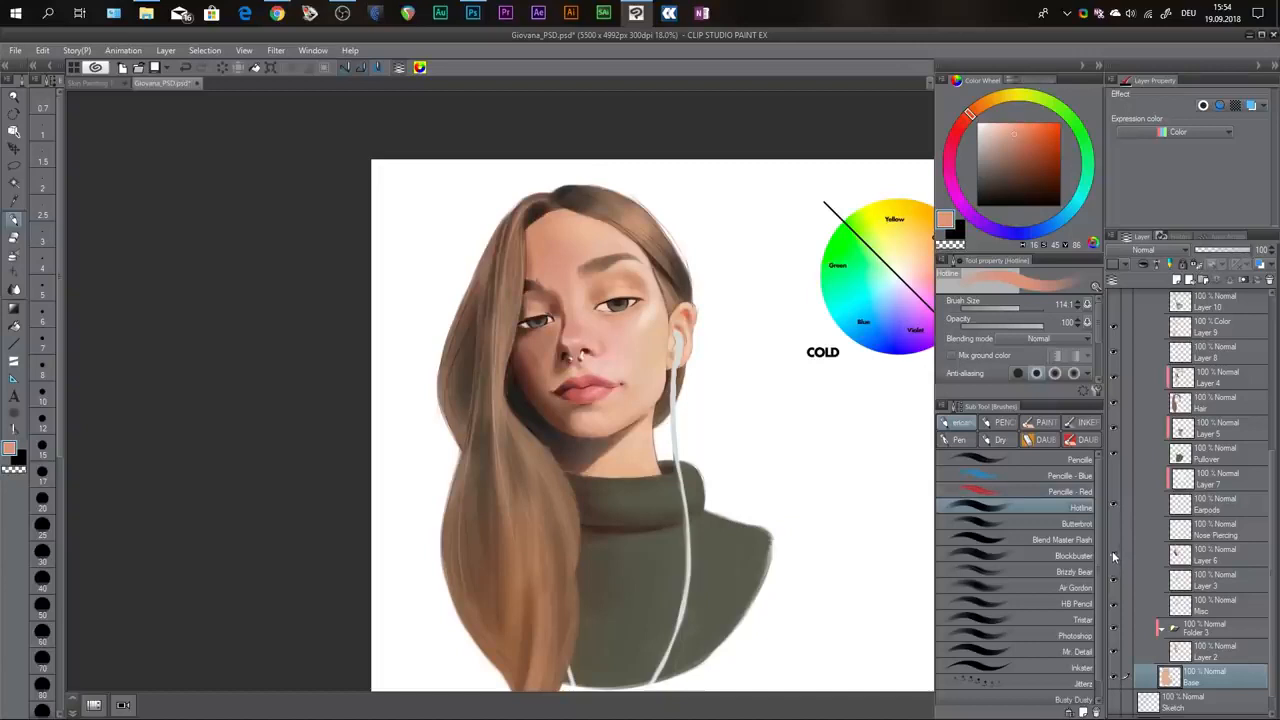
{"action": "left_click", "coordinate": [1114, 554]}
{"action": "left_click", "coordinate": [1114, 554]}
{"action": "left_click", "coordinate": [1114, 554]}
{"action": "left_click", "coordinate": [1114, 554]}
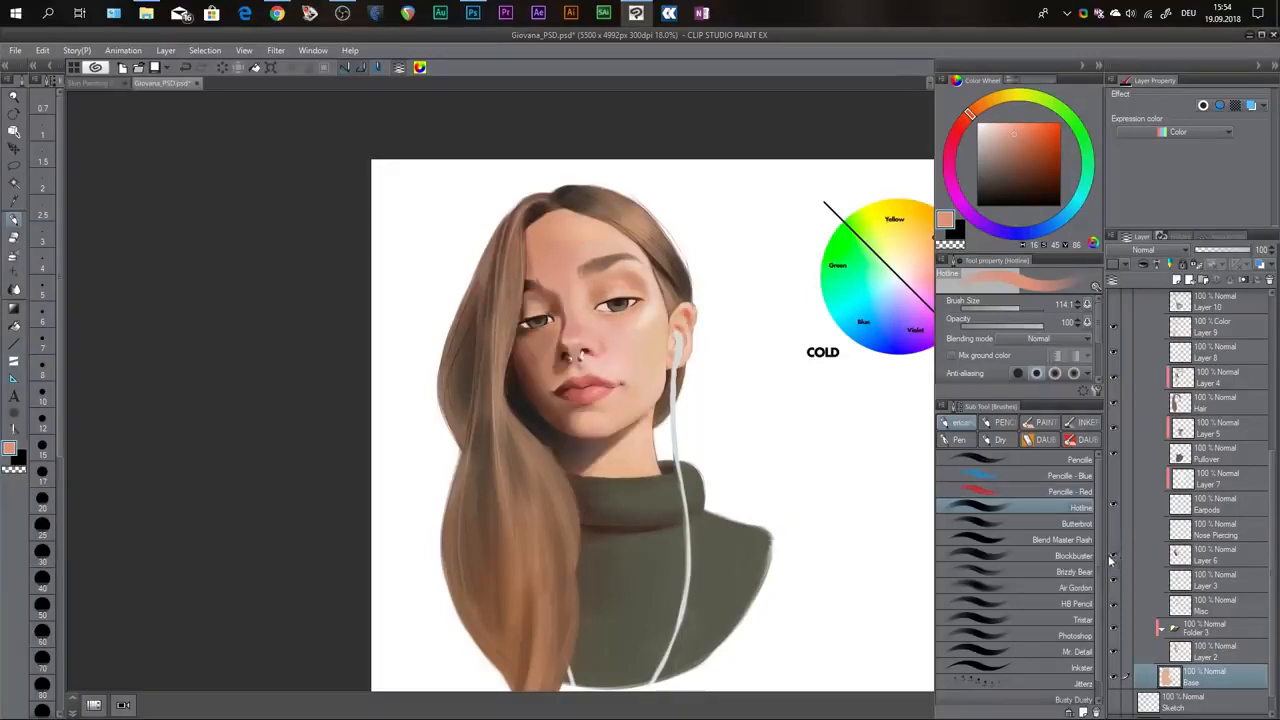
Mark the upper part of the ear in red with the Inkster brush and undo the mark.
{"action": "scroll", "coordinate": [751, 309], "scroll_direction": "up", "scroll_amount": 1}
{"action": "scroll", "coordinate": [674, 314], "scroll_direction": "up", "scroll_amount": 1}
{"action": "scroll", "coordinate": [672, 320], "scroll_direction": "up", "scroll_amount": 1}
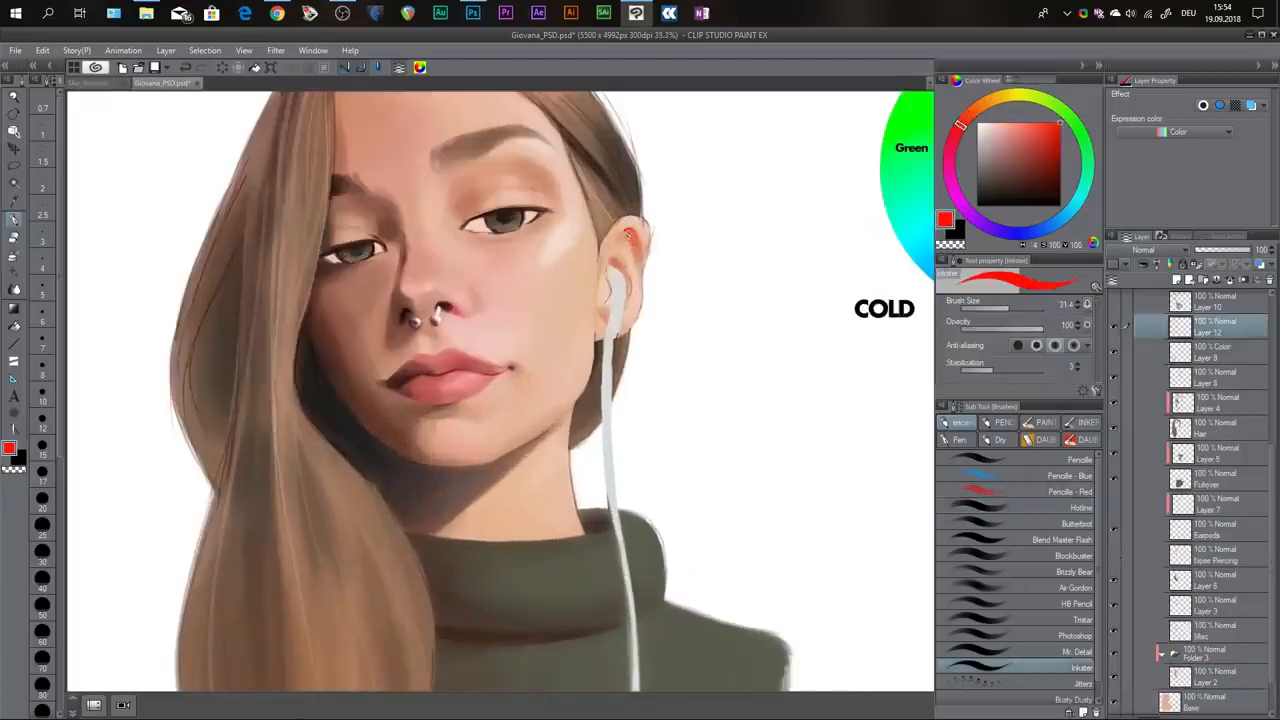
{"action": "mouse_move", "coordinate": [624, 230]}
{"action": "left_mouse_down"}
{"action": "mouse_move", "coordinate": [648, 262]}
{"action": "mouse_move", "coordinate": [630, 224]}
{"action": "left_mouse_up"}
{"action": "key", "text": "ctrl+z"}
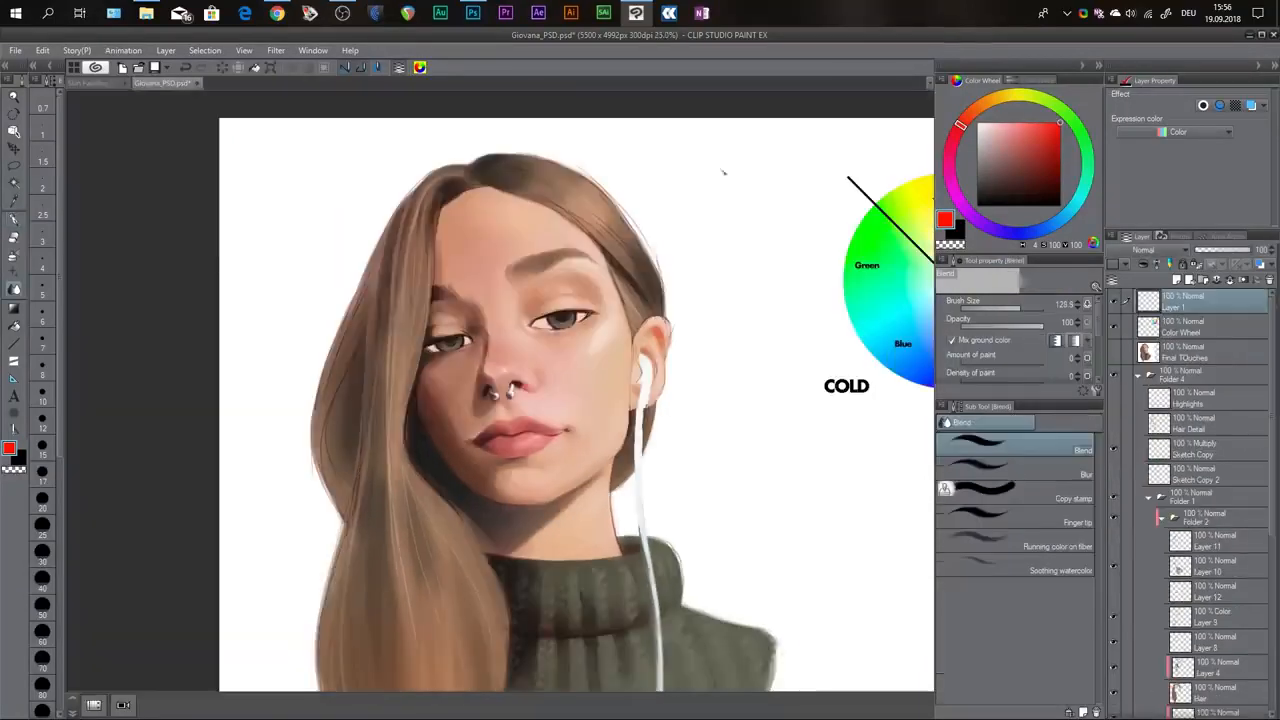
Draw a red arrow with short rays around its tip beside the head on Layer 1 to indicate the light direction.
{"action": "key", "text": "p"}
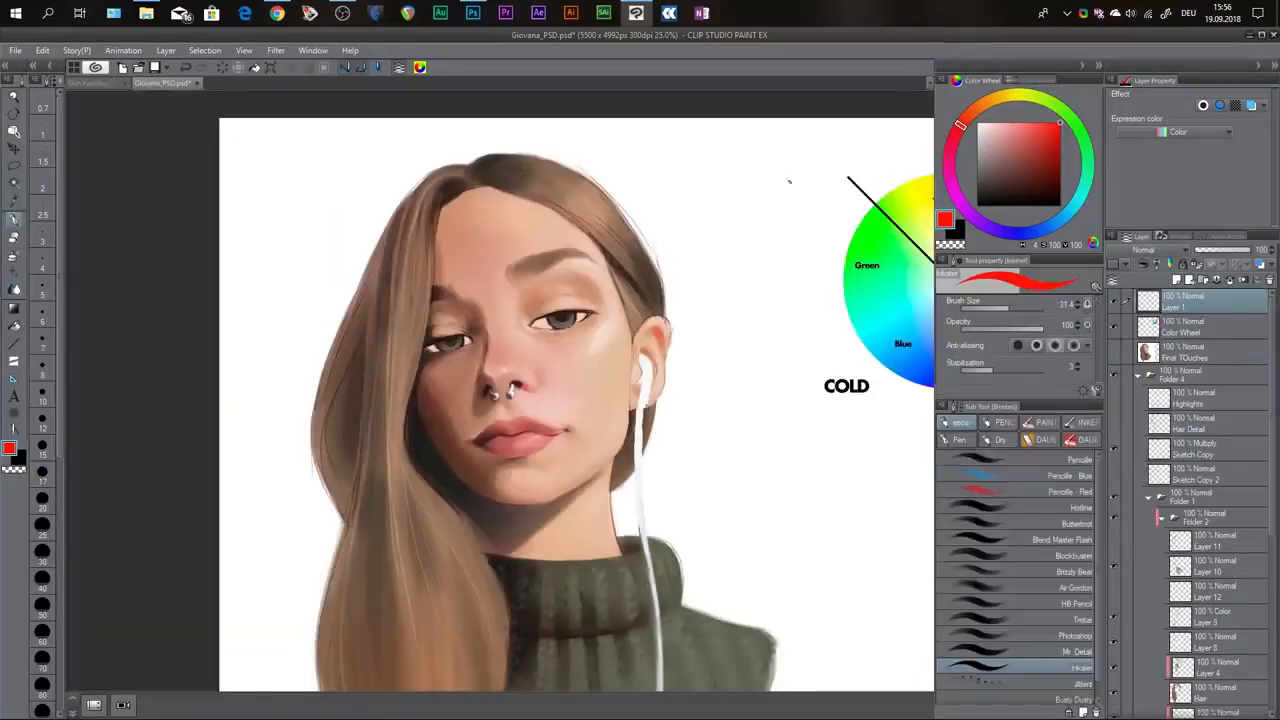
{"action": "left_click_drag", "start_coordinate": [790, 158], "coordinate": [726, 194]}
{"action": "key", "text": "ctrl+z"}
{"action": "mouse_move", "coordinate": [753, 143]}
{"action": "left_mouse_down"}
{"action": "mouse_move", "coordinate": [707, 188]}
{"action": "mouse_move", "coordinate": [736, 187]}
{"action": "mouse_move", "coordinate": [700, 193]}
{"action": "left_mouse_up"}
{"action": "mouse_move", "coordinate": [718, 170]}
{"action": "left_mouse_down"}
{"action": "mouse_move", "coordinate": [698, 192]}
{"action": "mouse_move", "coordinate": [683, 182]}
{"action": "left_mouse_up"}
{"action": "mouse_move", "coordinate": [666, 198]}
{"action": "left_mouse_down"}
{"action": "mouse_move", "coordinate": [678, 193]}
{"action": "mouse_move", "coordinate": [697, 218]}
{"action": "left_mouse_up"}
{"action": "left_click_drag", "start_coordinate": [720, 218], "coordinate": [716, 232]}
{"action": "left_click_drag", "start_coordinate": [651, 167], "coordinate": [671, 169]}
{"action": "left_click_drag", "start_coordinate": [701, 267], "coordinate": [720, 206]}
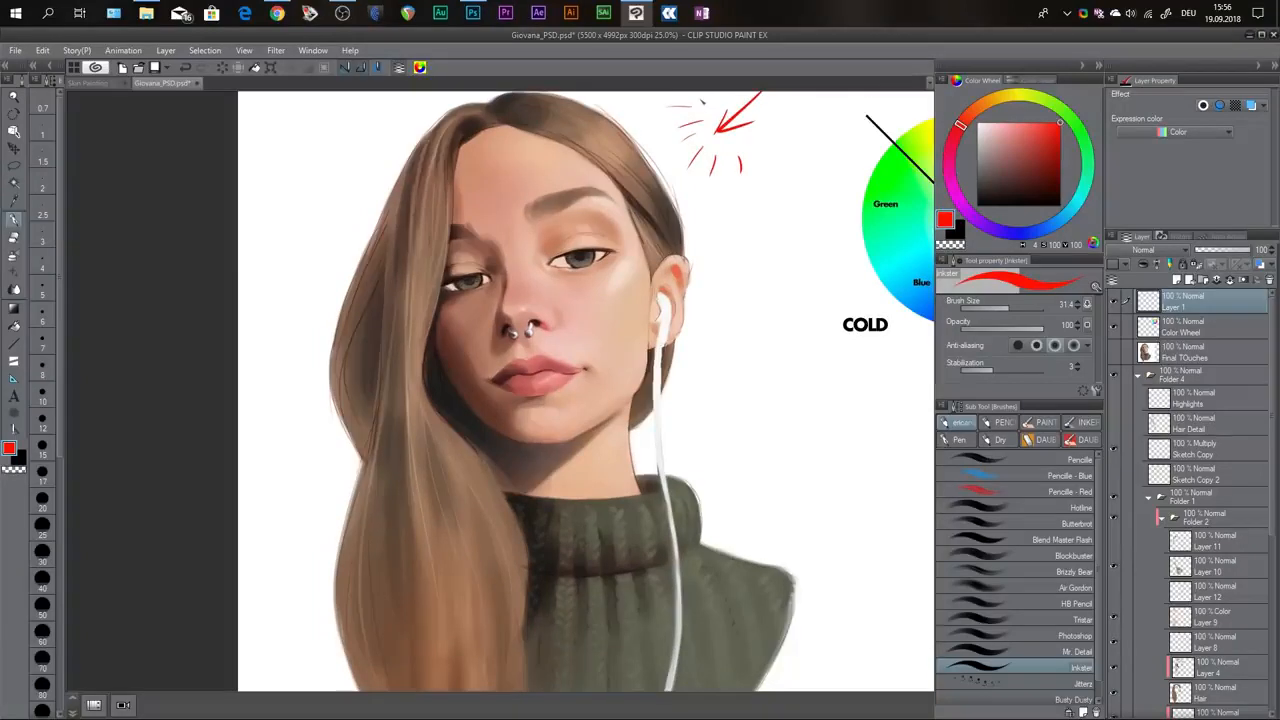
Toggle the visibility of Layer 11 to compare the portrait with and without it.
{"action": "left_click", "coordinate": [1114, 542]}
{"action": "left_click", "coordinate": [1114, 542]}
{"action": "left_click", "coordinate": [1113, 543]}
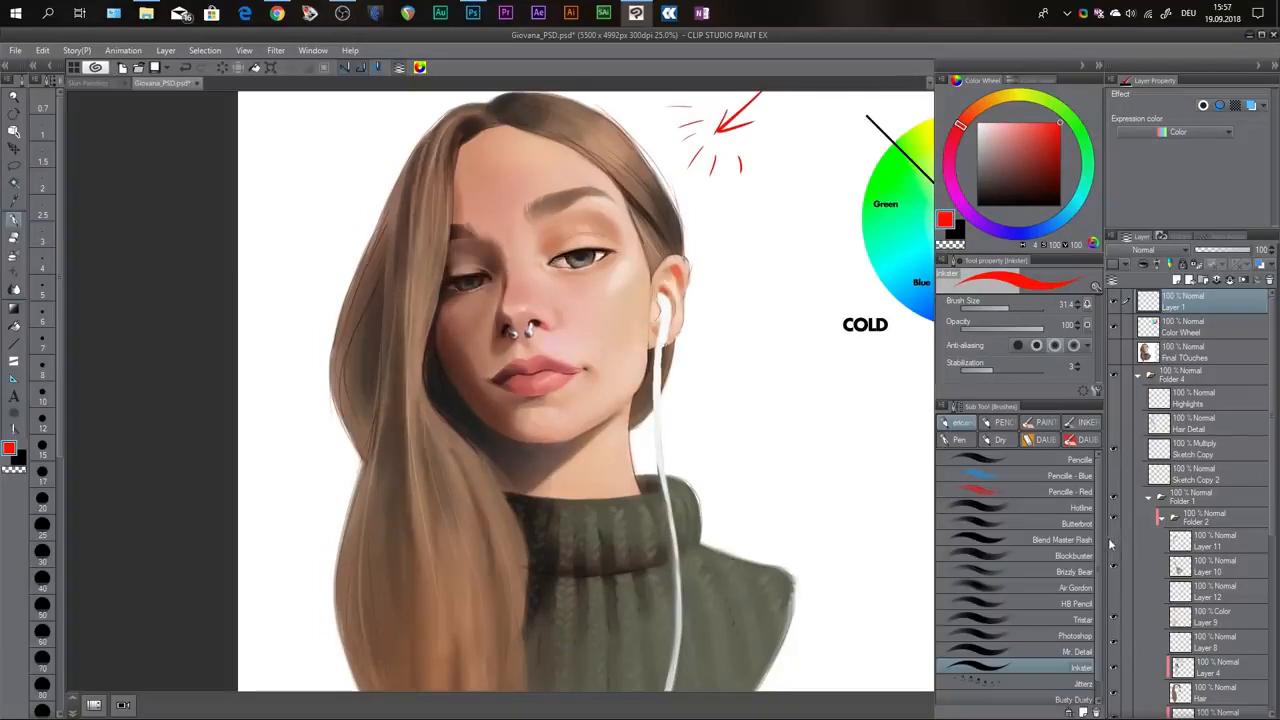
Show Layer 11, outline the upper eyelid of the fully lit eye in red on Layer 1, and undo the outline.
{"action": "left_click", "coordinate": [1112, 543]}
{"action": "left_click", "coordinate": [1112, 543]}
{"action": "scroll", "coordinate": [505, 187], "scroll_direction": "up", "scroll_amount": 1}
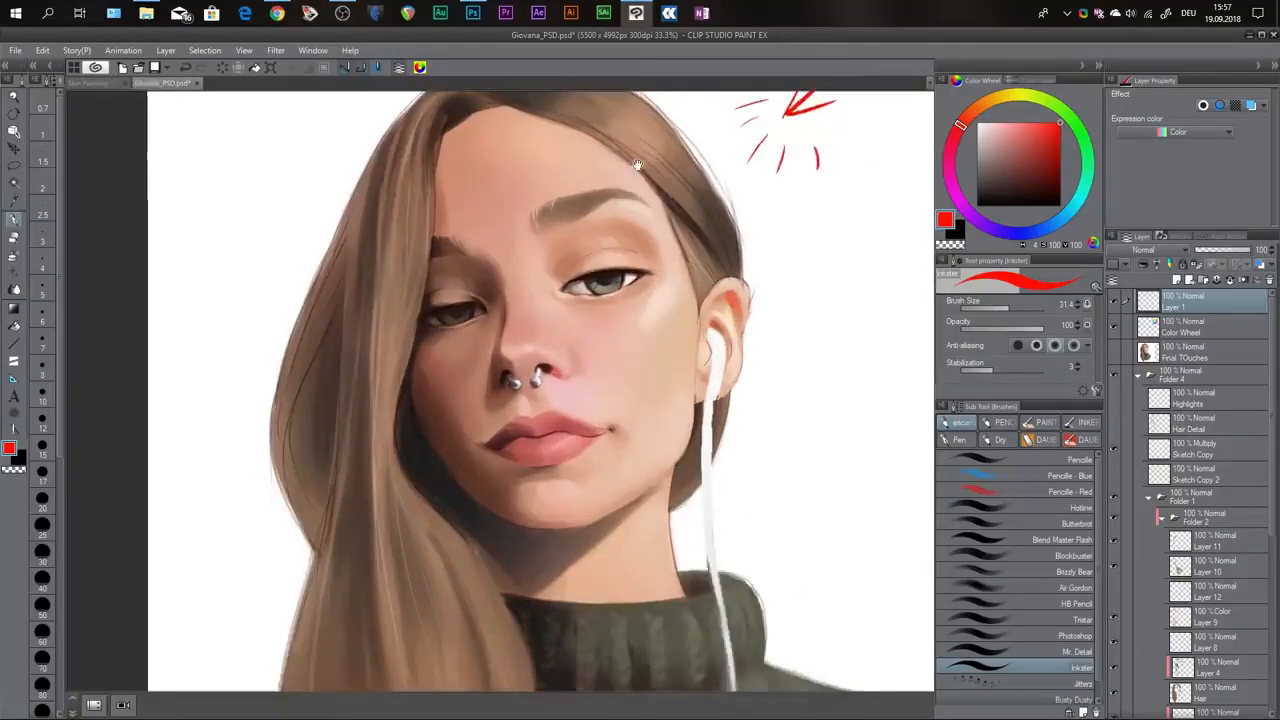
{"action": "left_click_drag", "start_coordinate": [638, 165], "coordinate": [570, 234]}
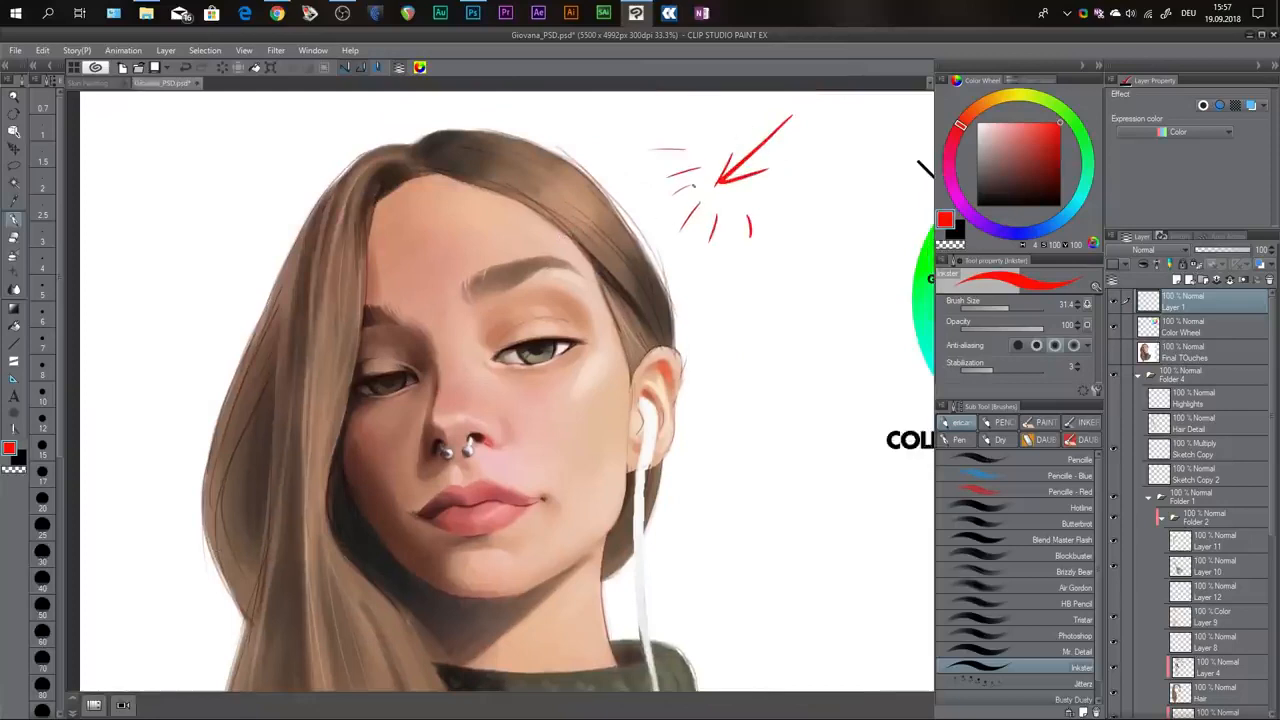
{"action": "mouse_move", "coordinate": [549, 324]}
{"action": "left_mouse_down"}
{"action": "mouse_move", "coordinate": [521, 325]}
{"action": "mouse_move", "coordinate": [508, 344]}
{"action": "mouse_move", "coordinate": [583, 333]}
{"action": "left_mouse_up"}
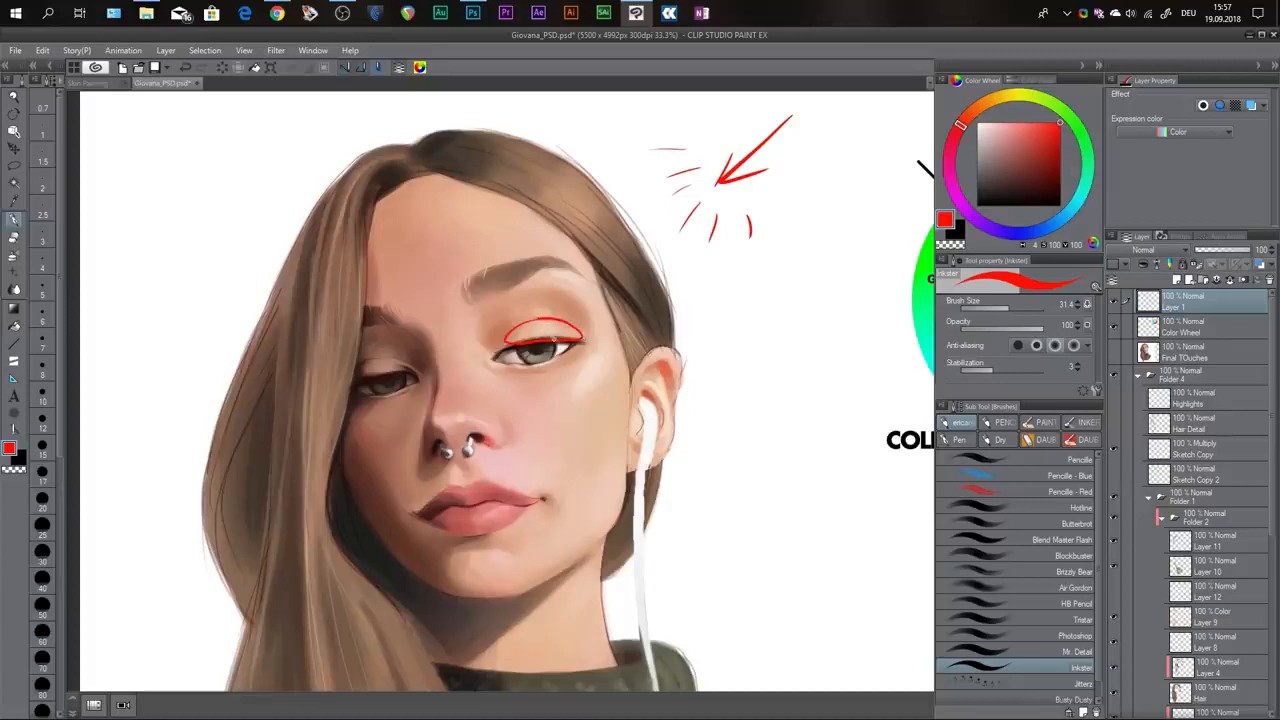
{"action": "key", "text": "ctrl+z"}
Switch Layer 11 off and on to compare the eyes with and without the shadow cast by the upper lids.
{"action": "left_click", "coordinate": [1115, 543]}
{"action": "left_click", "coordinate": [1115, 542]}
{"action": "left_click", "coordinate": [1115, 542]}
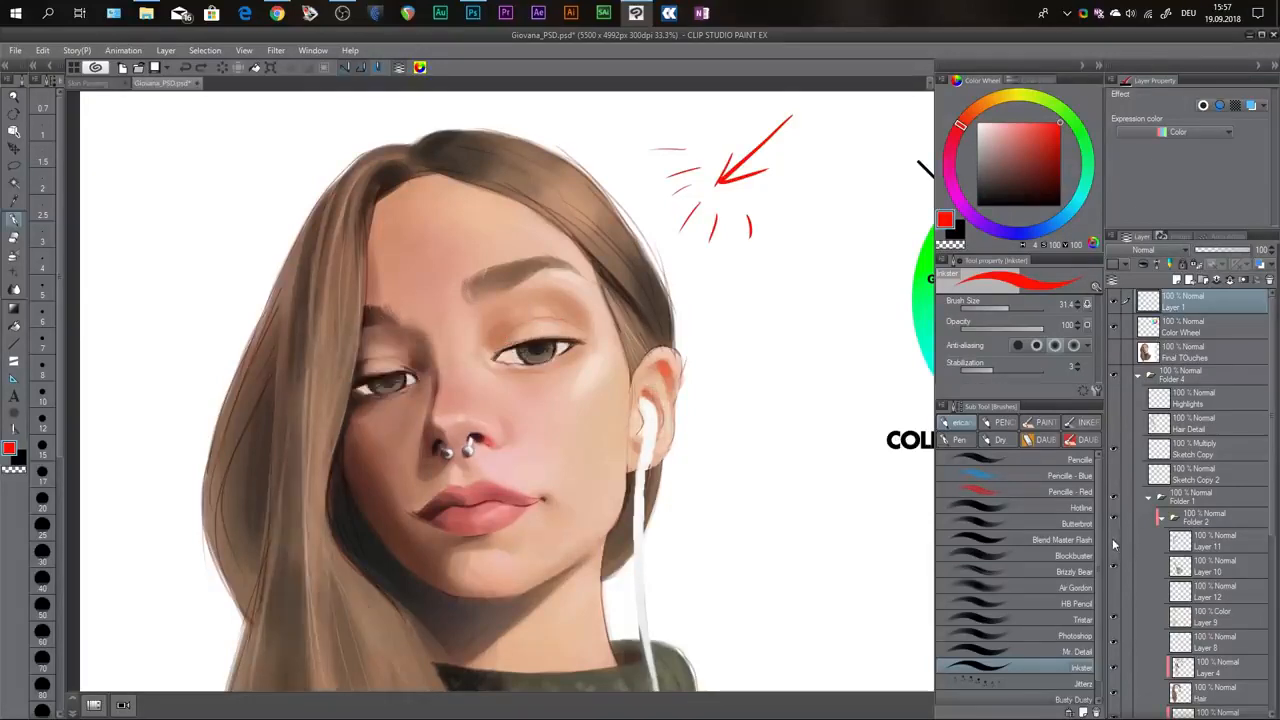
{"action": "left_click", "coordinate": [1115, 542]}
Mark the shadowed upper part of the eyeball in red on Layer 1 and hide that layer.
{"action": "mouse_move", "coordinate": [505, 360]}
{"action": "left_mouse_down"}
{"action": "mouse_move", "coordinate": [576, 345]}
{"action": "mouse_move", "coordinate": [503, 346]}
{"action": "mouse_move", "coordinate": [570, 349]}
{"action": "left_mouse_up"}
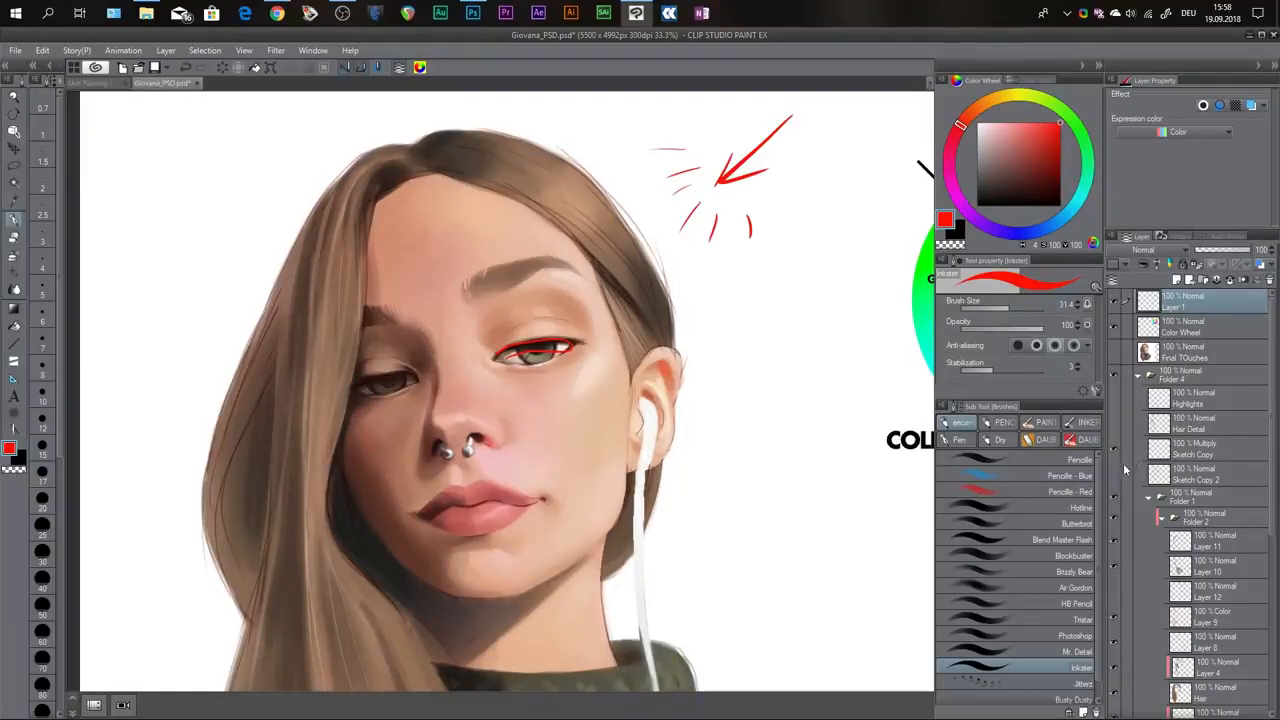
{"action": "key", "text": "ctrl+minus"}
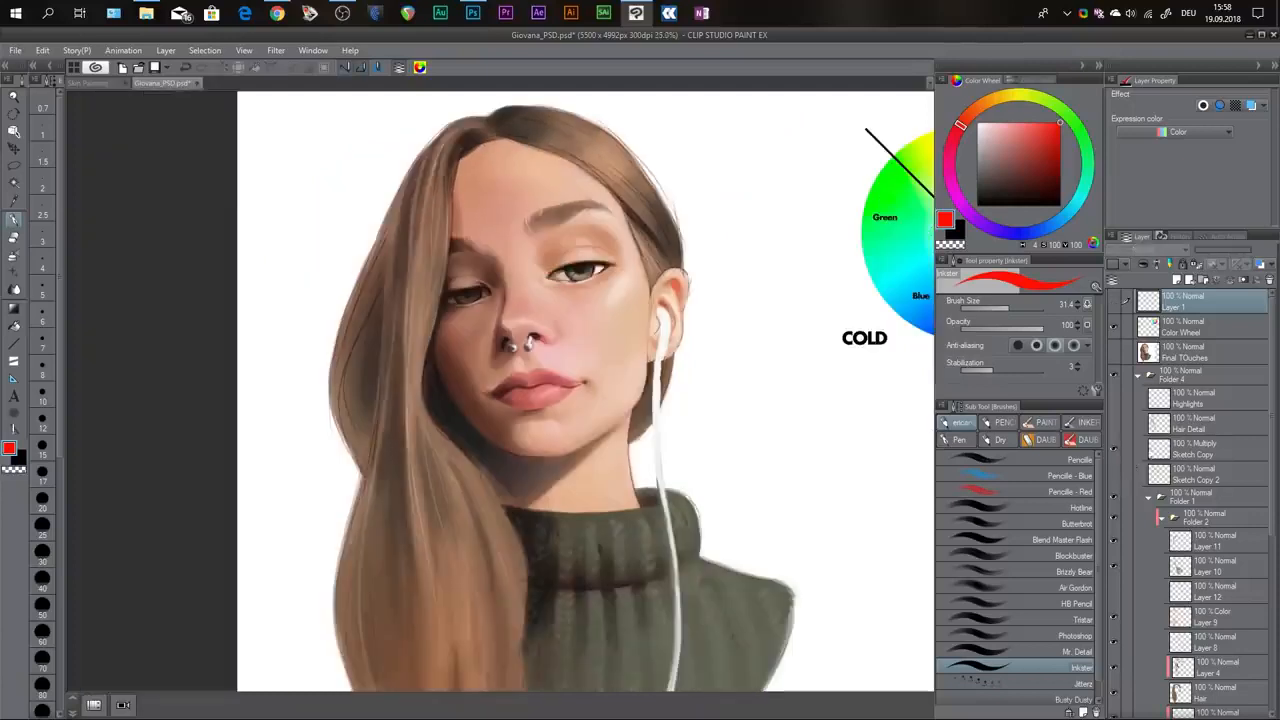
Select the Sketch Copy layer and toggle its visibility to compare the portrait with and without the sketch lines.
{"action": "left_click", "coordinate": [1197, 455]}
{"action": "left_click", "coordinate": [1114, 450]}
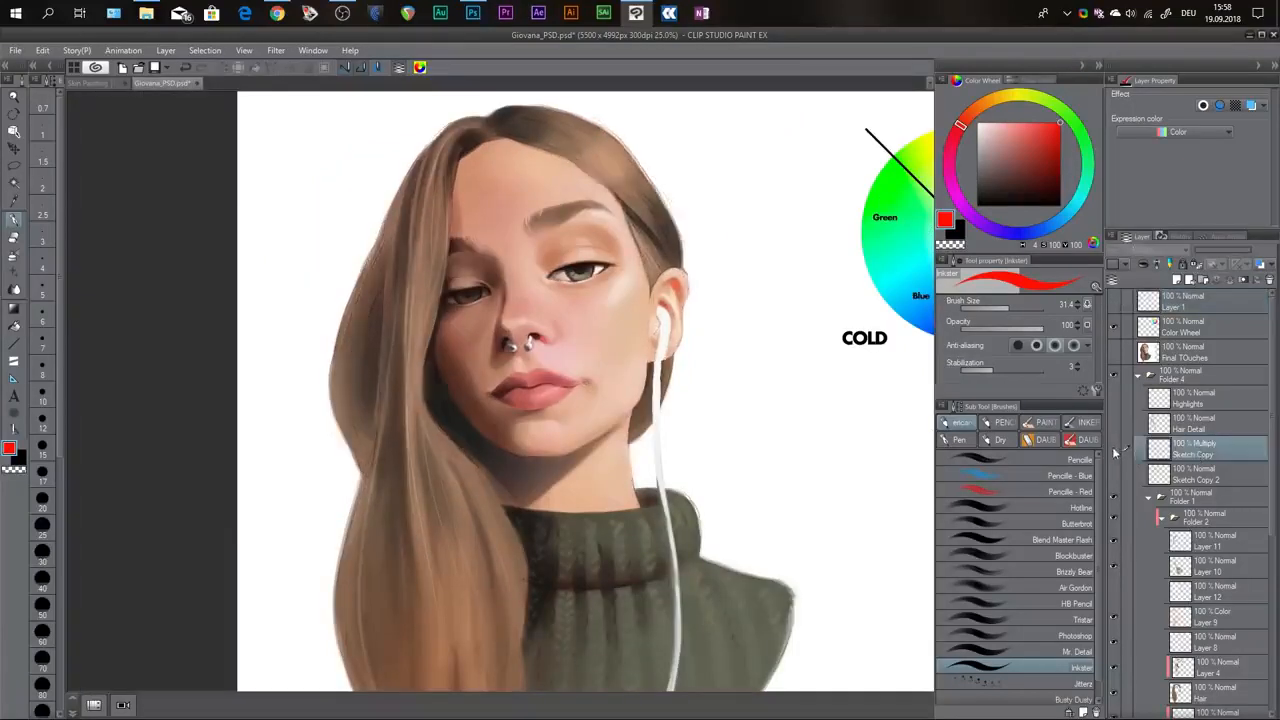
{"action": "left_click", "coordinate": [1114, 450]}
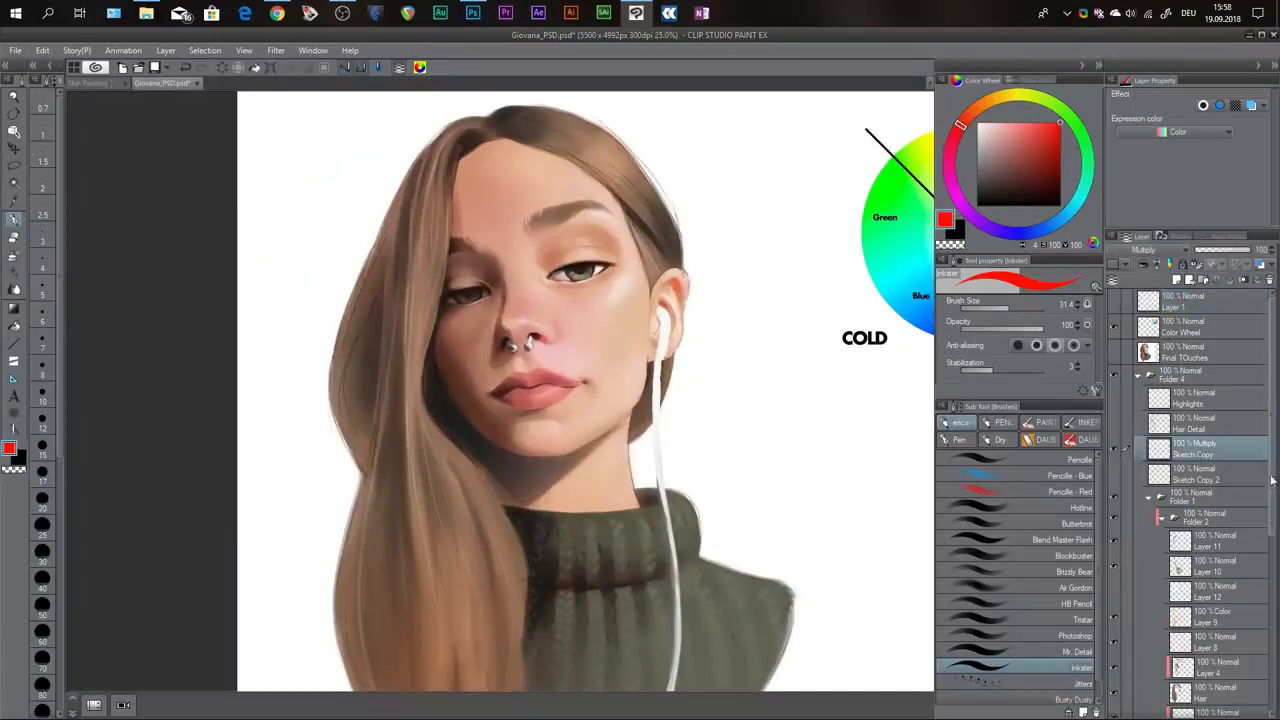
{"action": "scroll", "coordinate": [1262, 517], "scroll_direction": "down", "scroll_amount": 2}
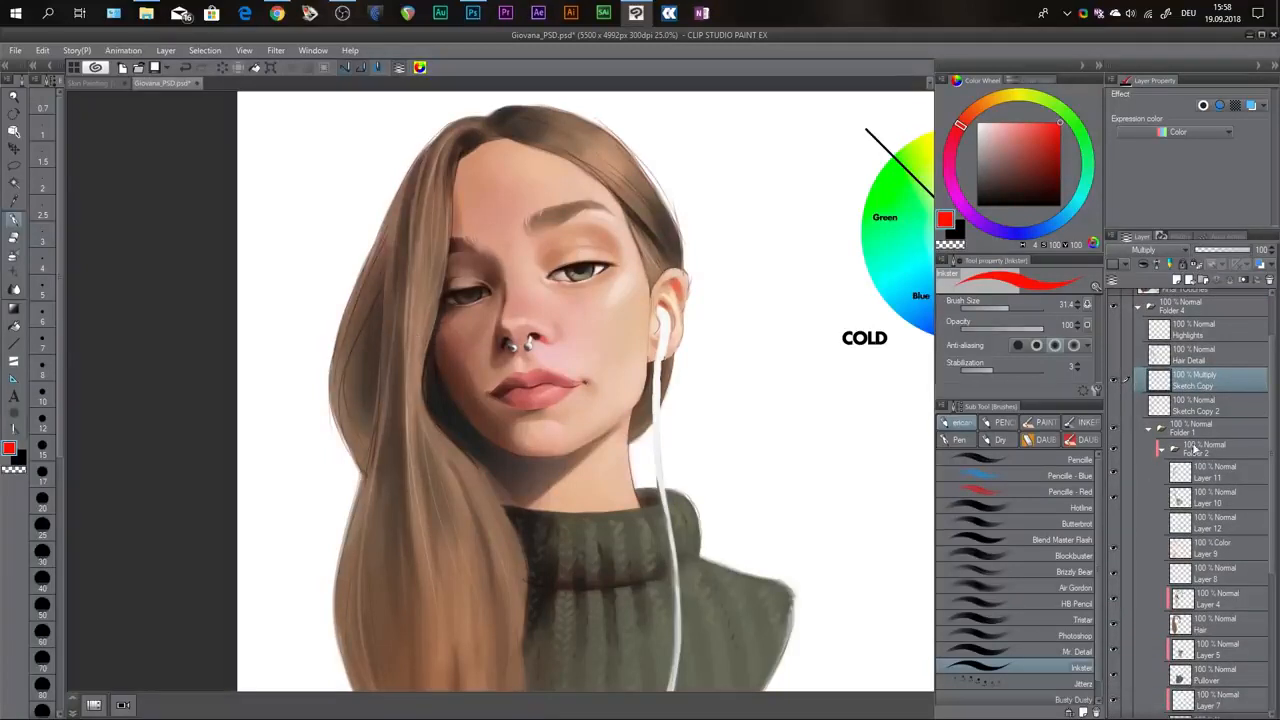
{"action": "scroll", "coordinate": [1170, 410], "scroll_direction": "up", "scroll_amount": 2}
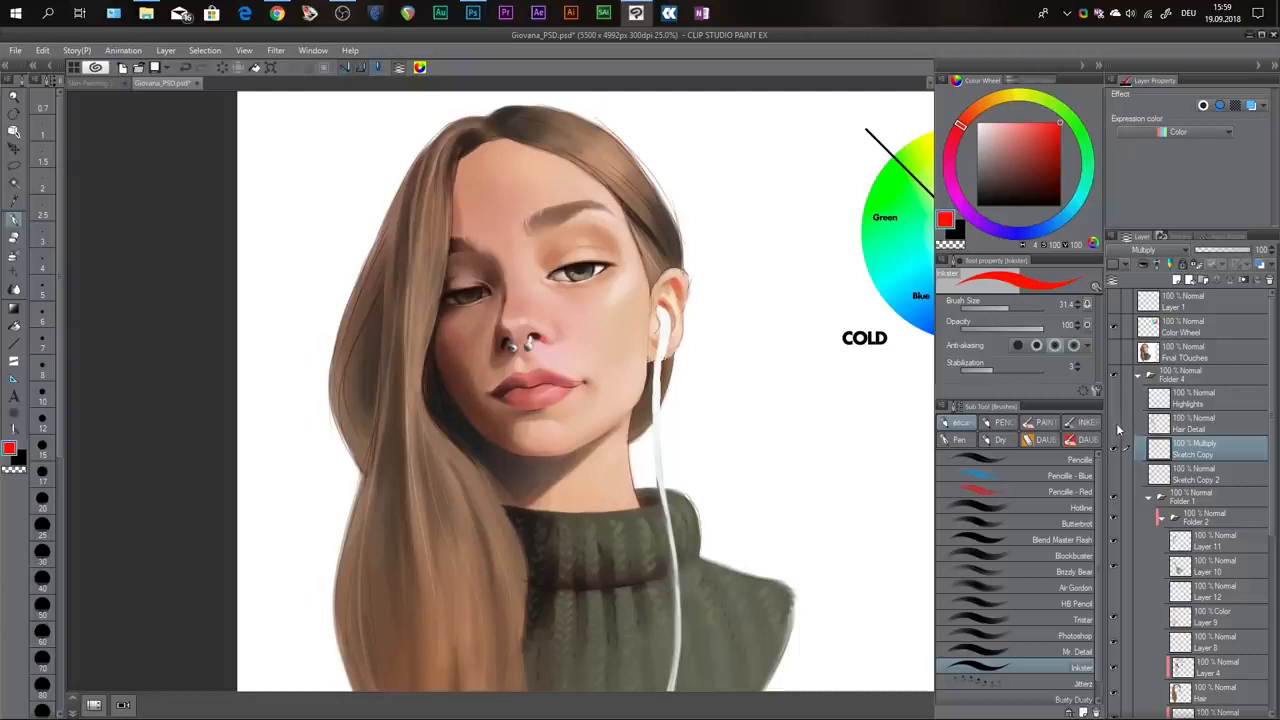
Show the Hair Detail layer and compare the full portrait with and without the loose strands.
{"action": "left_click", "coordinate": [1115, 426]}
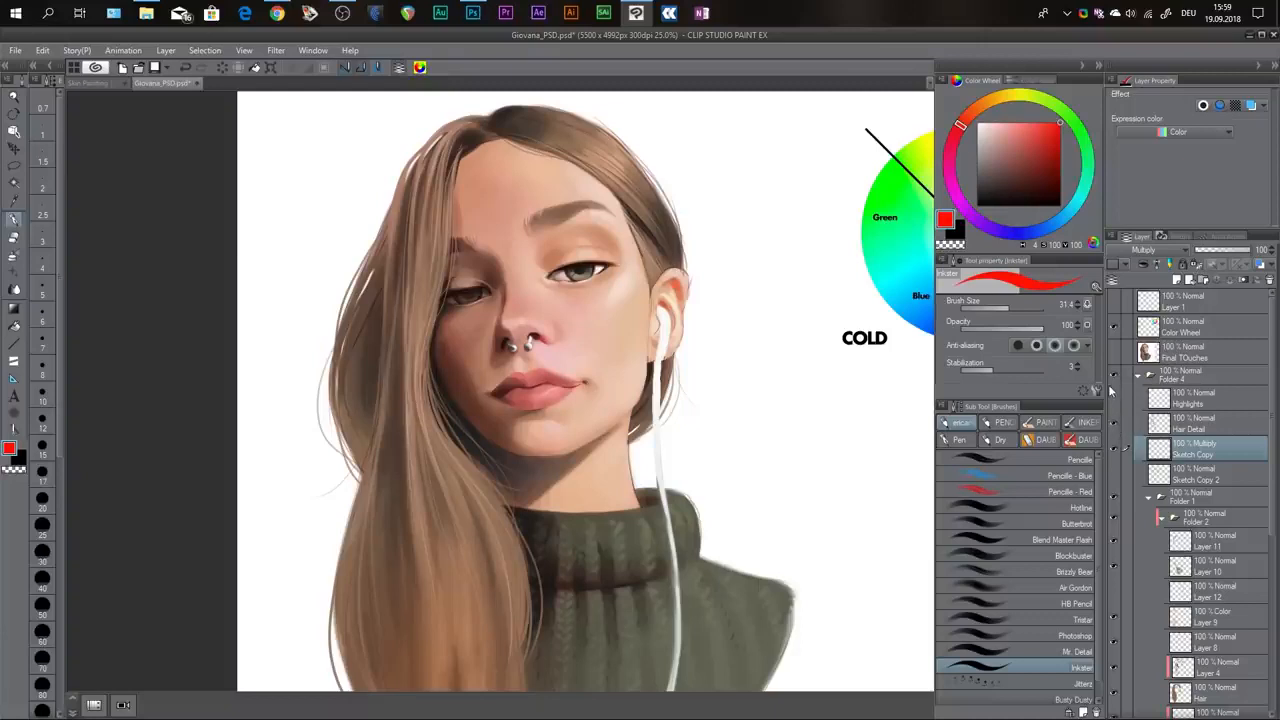
{"action": "scroll", "coordinate": [400, 217], "scroll_direction": "down", "scroll_amount": 1}
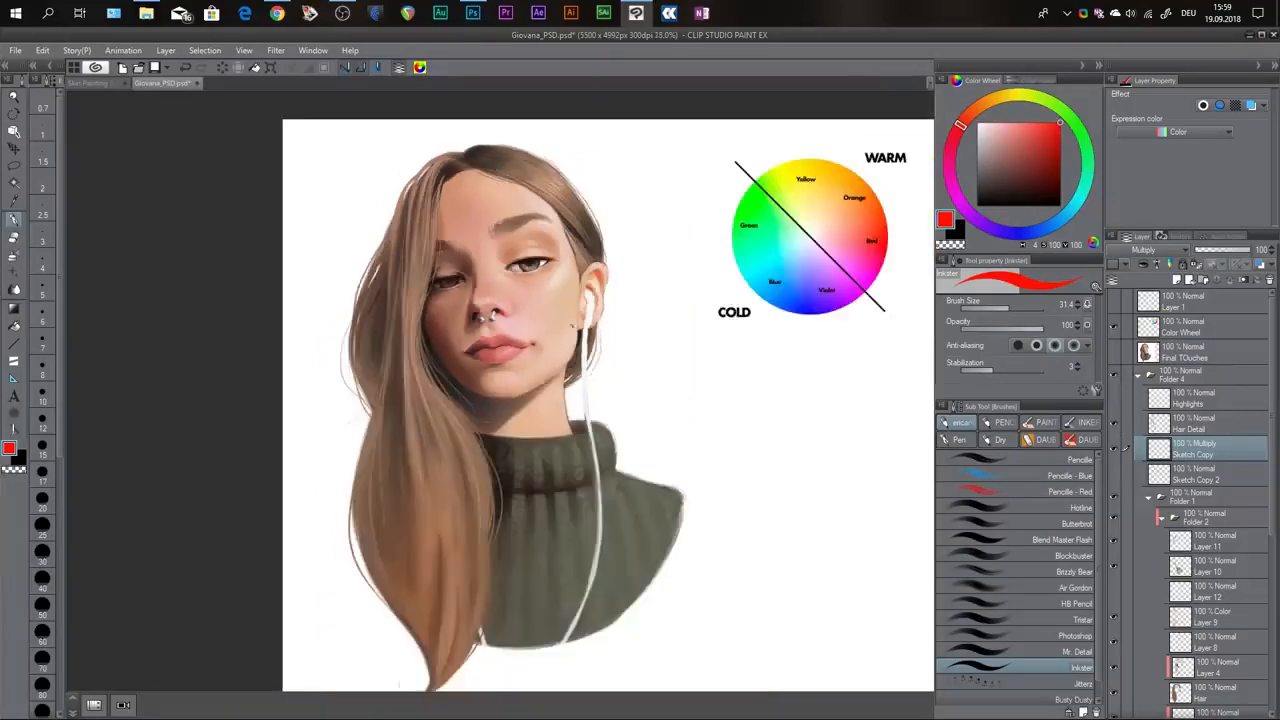
{"action": "left_click", "coordinate": [1114, 423]}
{"action": "left_click", "coordinate": [1114, 423]}
{"action": "left_click", "coordinate": [1115, 424]}
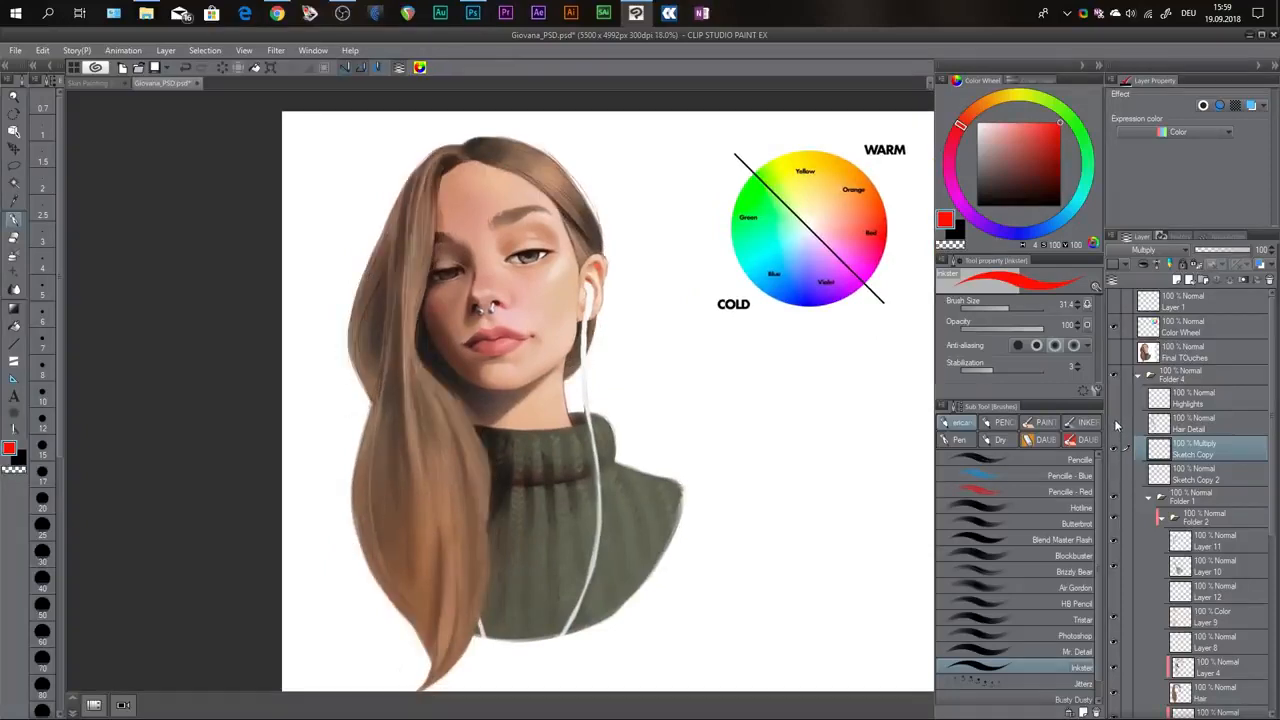
{"action": "left_click", "coordinate": [1115, 424]}
{"action": "left_click", "coordinate": [1115, 424]}
{"action": "left_click", "coordinate": [1115, 424]}
Toggle the Hair Detail layer to compare the strands around the forehead and face in close-up.
{"action": "scroll", "coordinate": [492, 237], "scroll_direction": "up", "scroll_amount": 3}
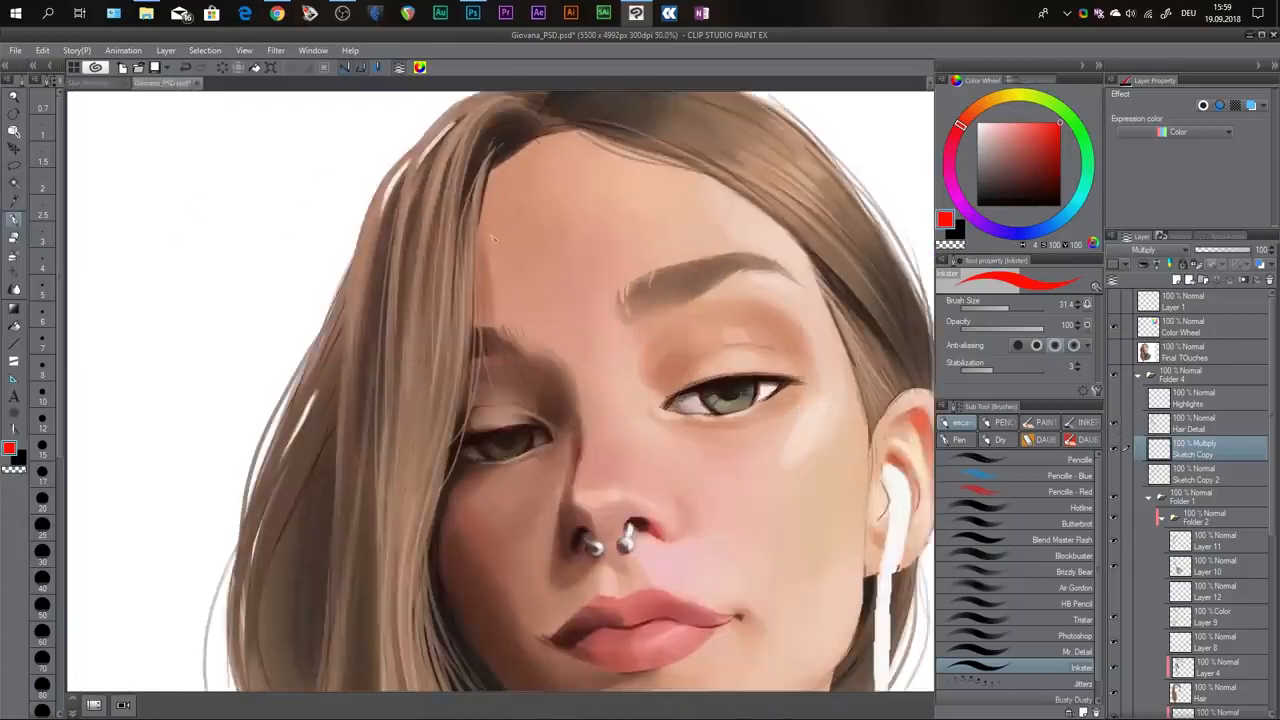
{"action": "left_click_drag", "start_coordinate": [493, 238], "coordinate": [508, 225]}
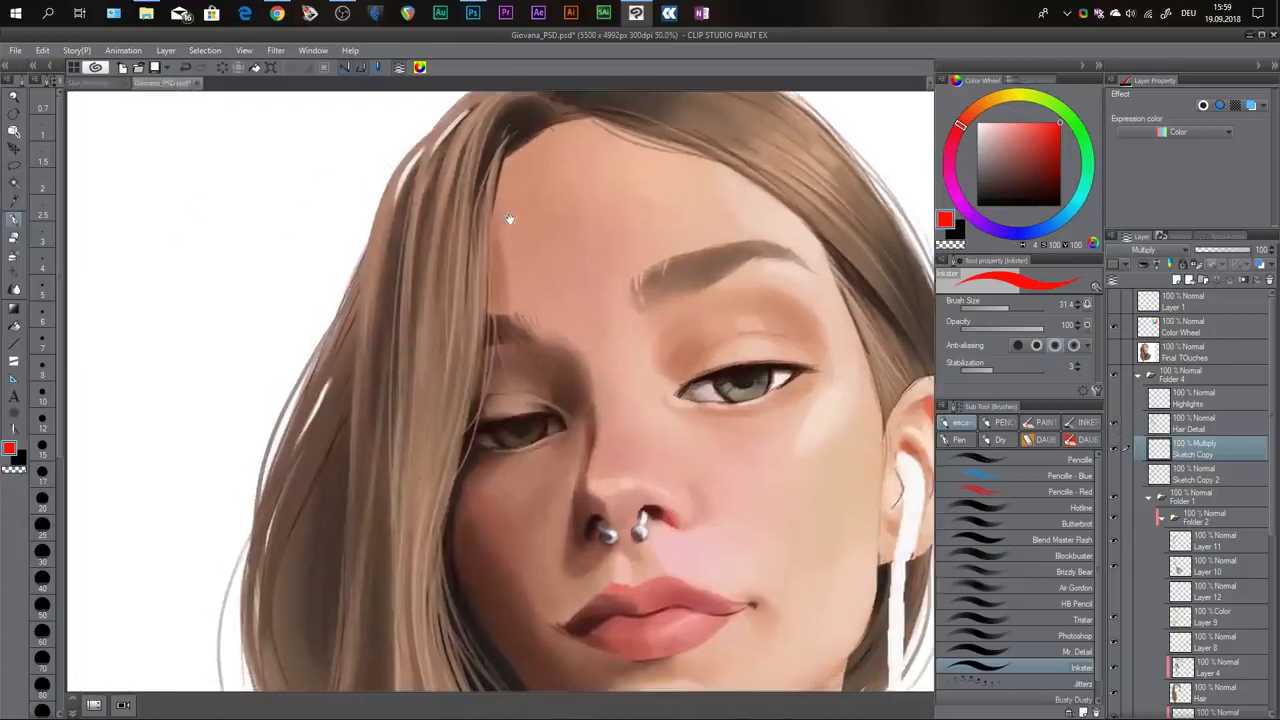
{"action": "left_click", "coordinate": [1113, 425]}
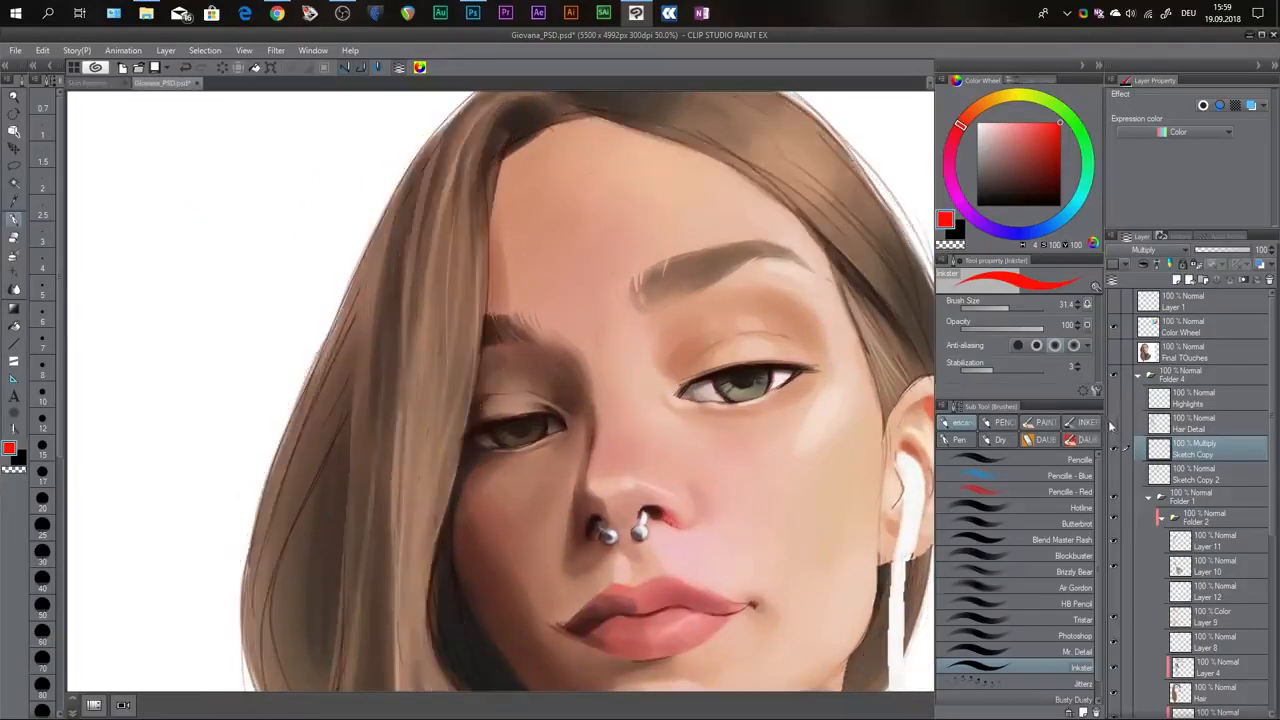
{"action": "left_click", "coordinate": [1112, 424]}
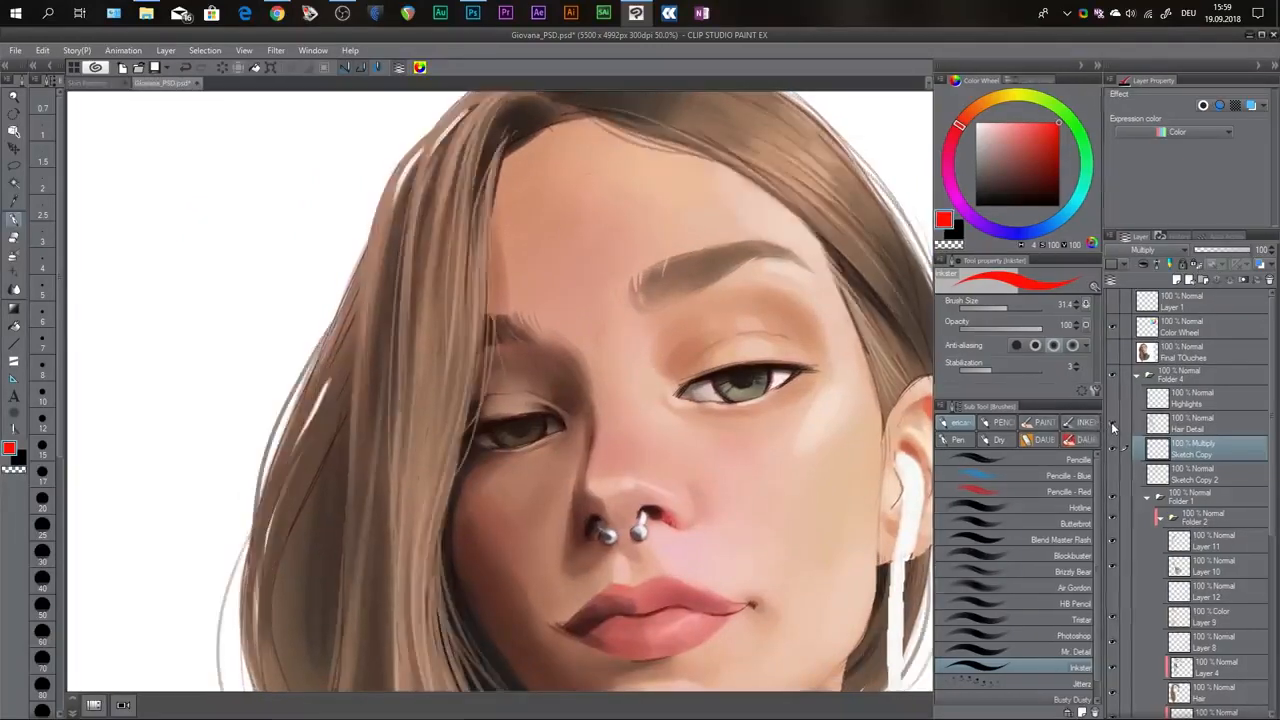
{"action": "left_click", "coordinate": [1110, 423]}
{"action": "left_click", "coordinate": [1110, 423]}
{"action": "left_click", "coordinate": [1110, 423]}
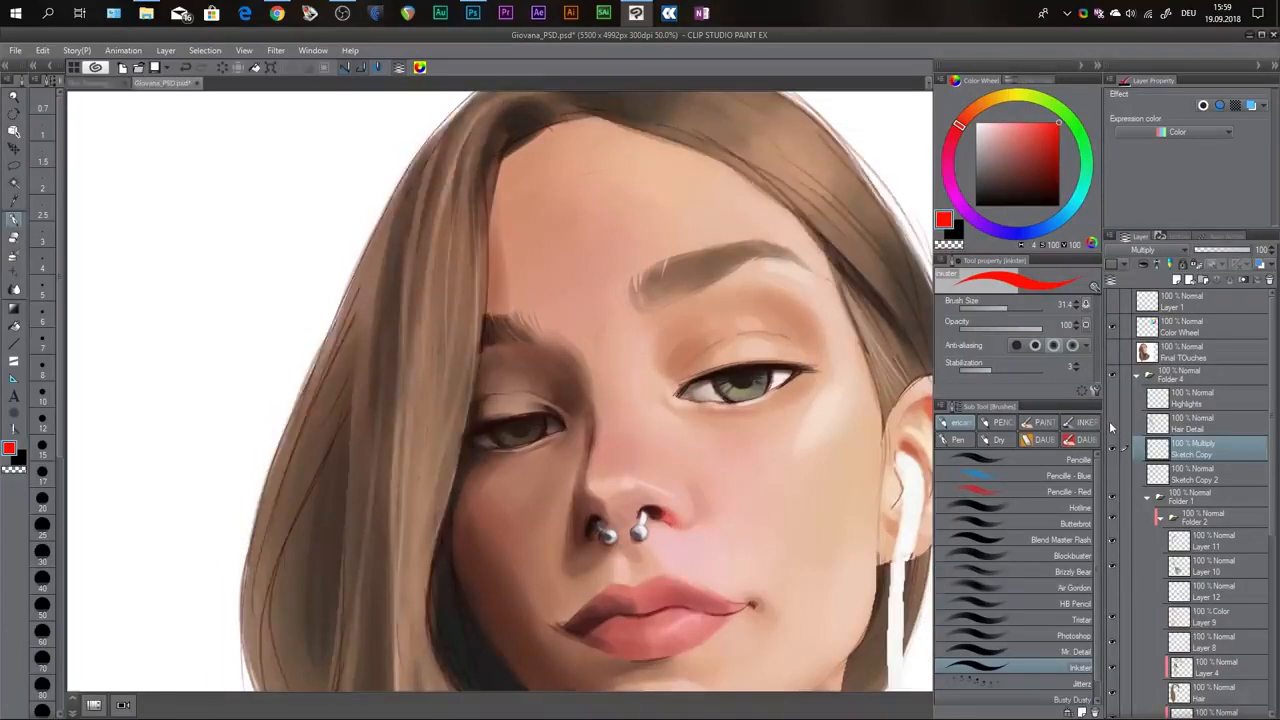
{"action": "left_click", "coordinate": [1110, 423]}
Show the Highlights layer and examine the portrait with it, both up close and as a whole.
{"action": "key", "text": "ctrl+minus"}
{"action": "key", "text": "ctrl+minus"}
{"action": "left_click_drag", "start_coordinate": [765, 369], "coordinate": [749, 263]}
{"action": "key", "text": "ctrl+minus"}
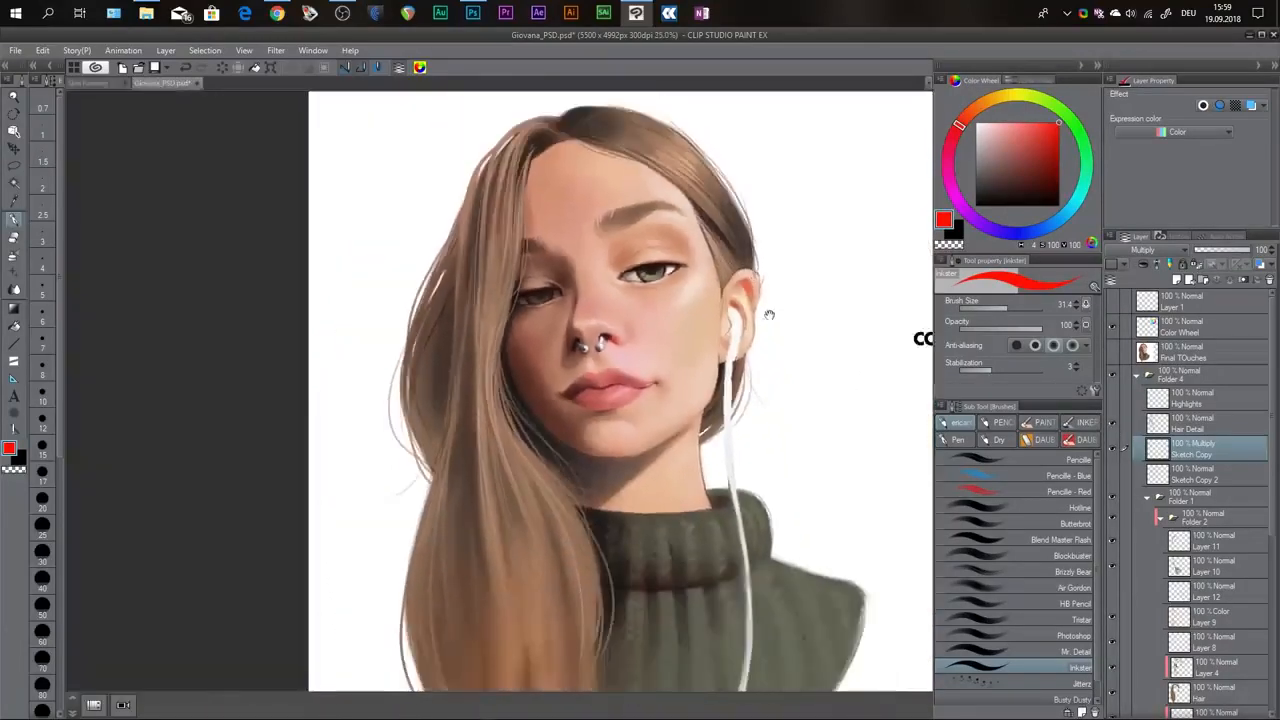
{"action": "left_click_drag", "start_coordinate": [769, 314], "coordinate": [749, 286]}
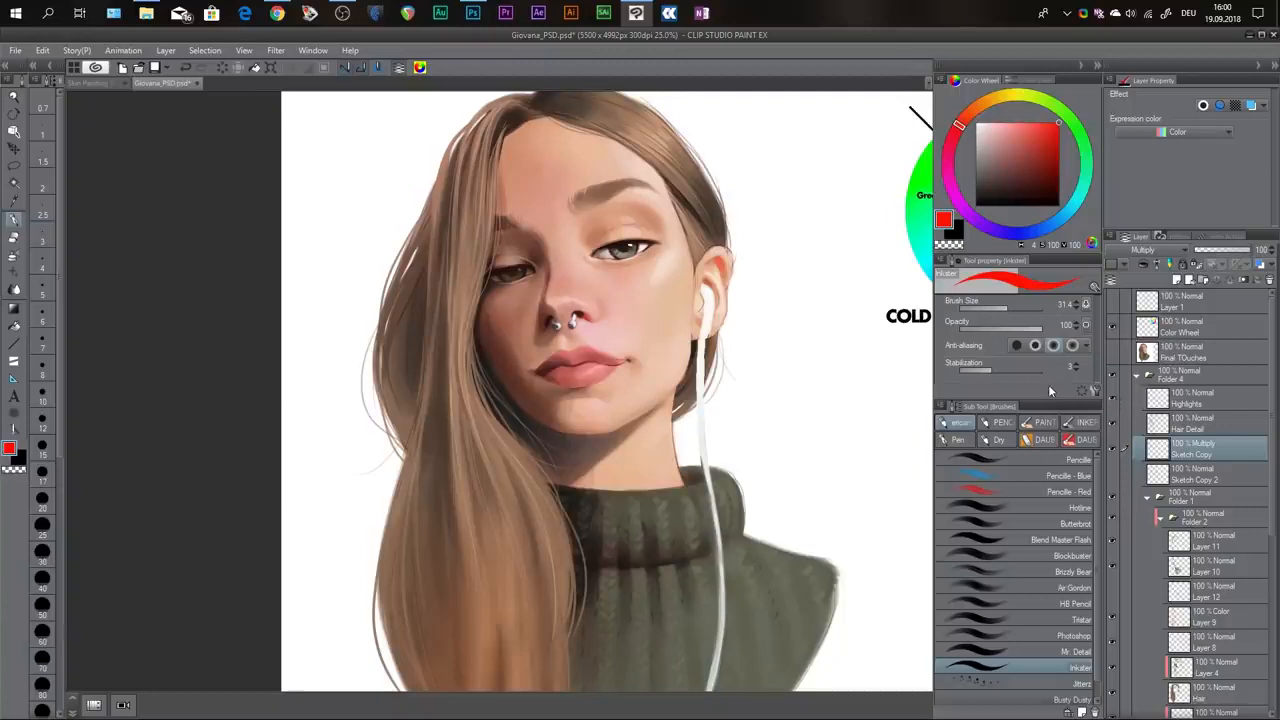
{"action": "scroll", "coordinate": [371, 190], "scroll_direction": "down", "scroll_amount": 1}
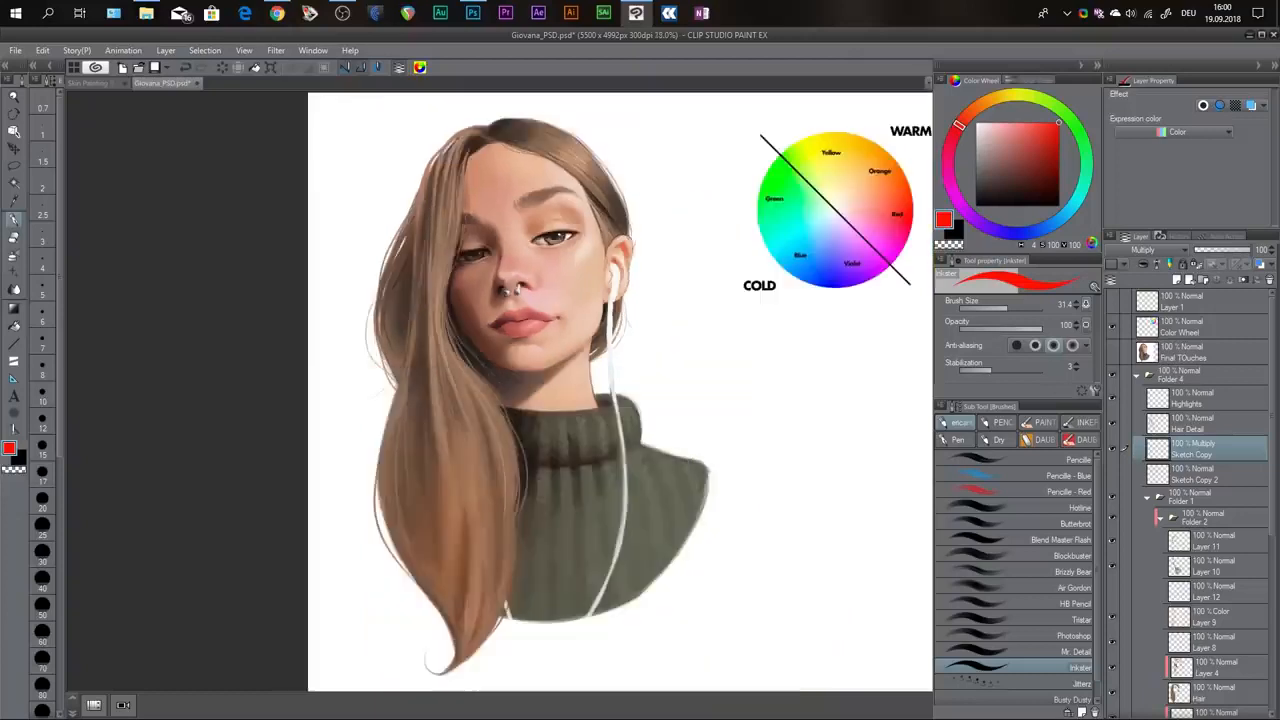
{"action": "left_click_drag", "start_coordinate": [586, 249], "coordinate": [598, 266]}
{"action": "scroll", "coordinate": [598, 266], "scroll_direction": "up", "scroll_amount": 1}
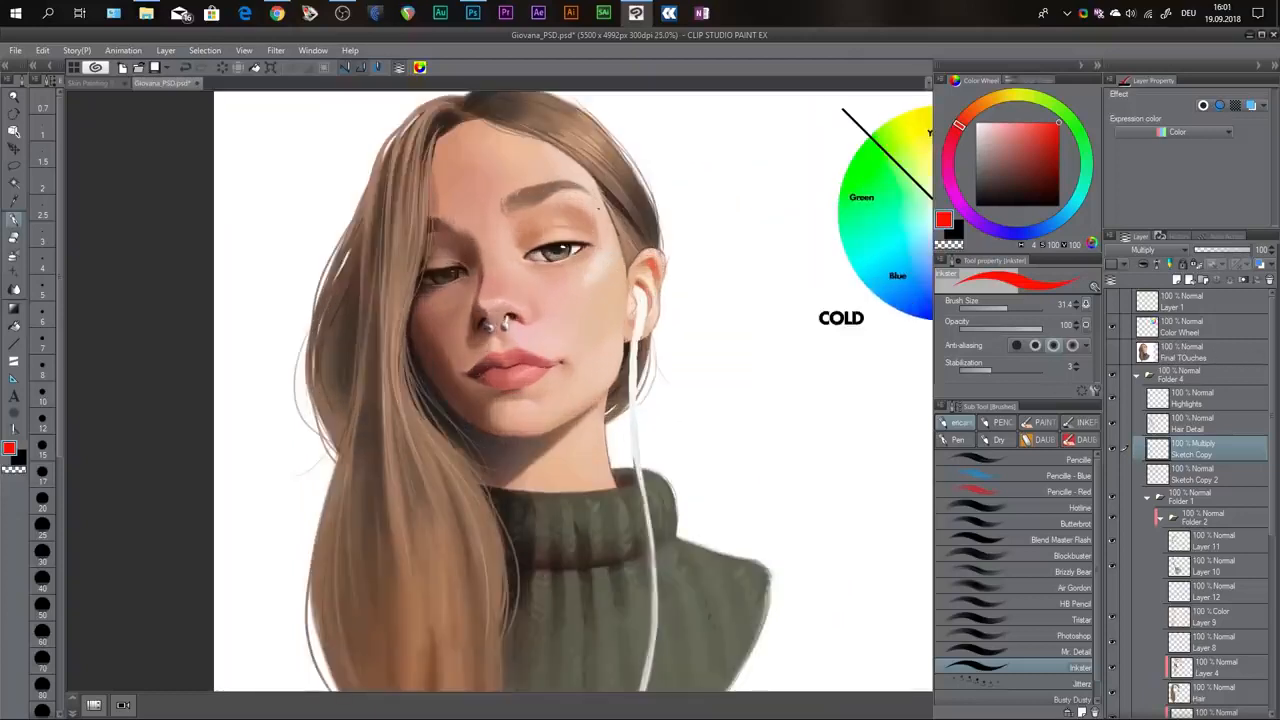
{"action": "scroll", "coordinate": [711, 266], "scroll_direction": "down", "scroll_amount": 1}
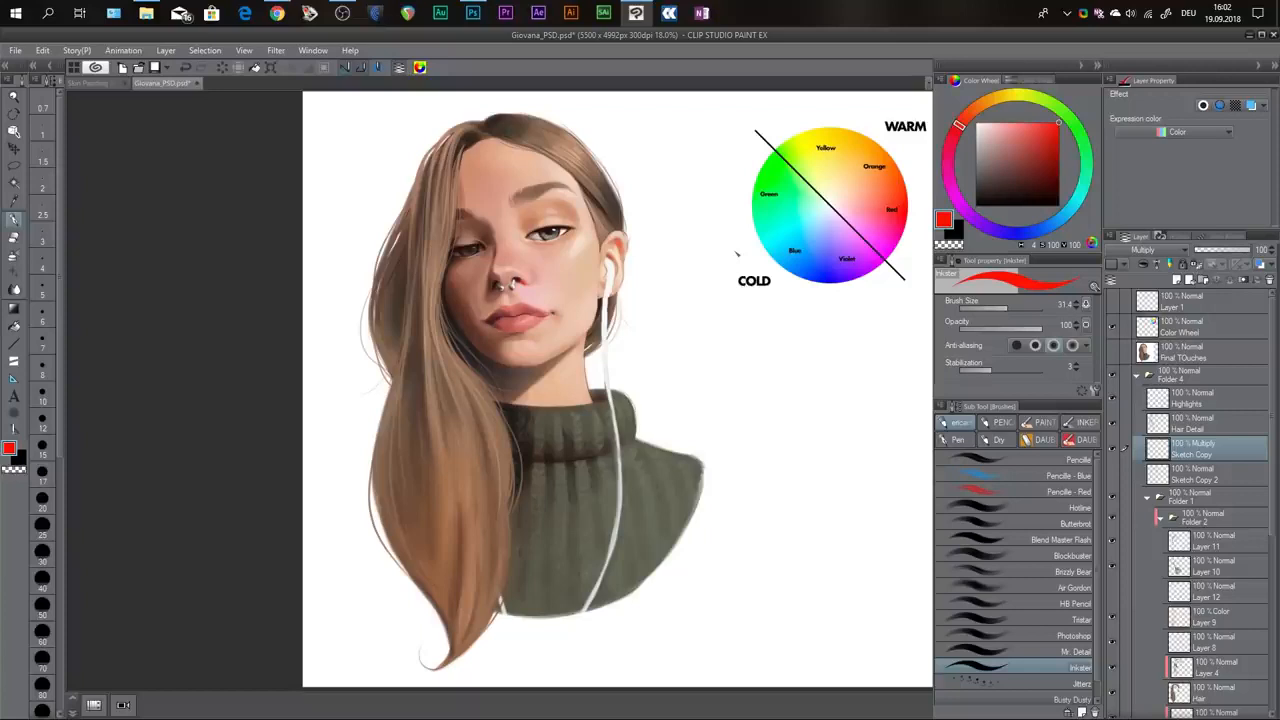
Show the Final TOuches layer and compare the whole portrait with and without it.
{"action": "left_click", "coordinate": [1116, 352]}
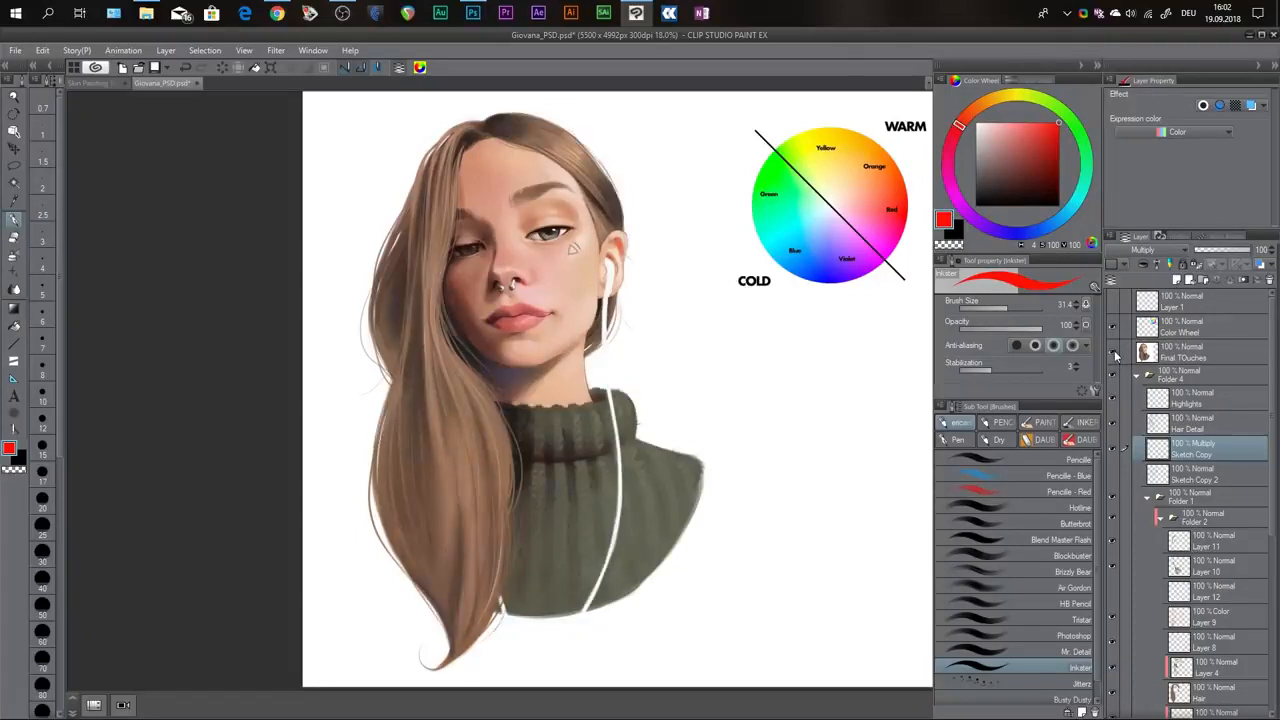
{"action": "left_click", "coordinate": [1116, 352]}
{"action": "left_click", "coordinate": [1116, 352]}
{"action": "left_click", "coordinate": [1113, 353]}
{"action": "left_click", "coordinate": [1113, 353]}
{"action": "left_click", "coordinate": [1113, 353]}
{"action": "left_click", "coordinate": [1113, 353]}
{"action": "left_click", "coordinate": [1113, 353]}
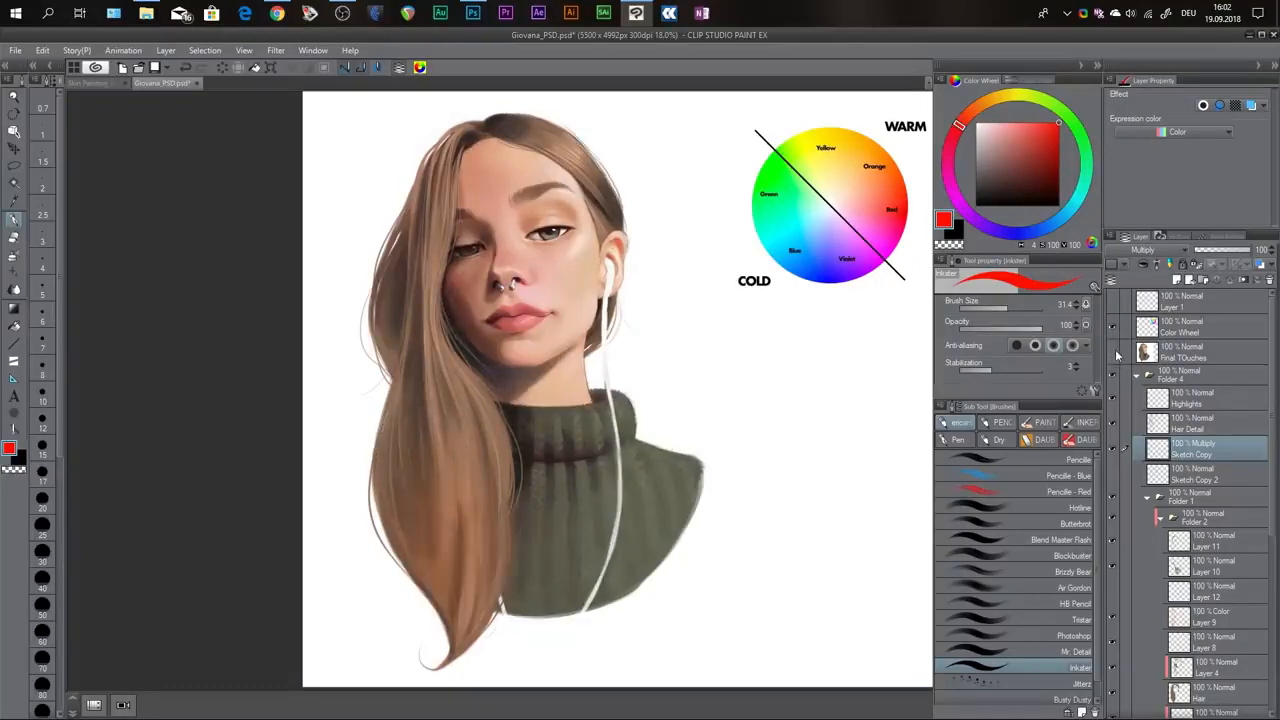
{"action": "left_click", "coordinate": [1113, 353]}
Toggle the Final TOuches layer repeatedly to compare the face, neck shadow, hair and collar in close-up.
{"action": "key", "text": "ctrl+plus"}
{"action": "key", "text": "ctrl+plus"}
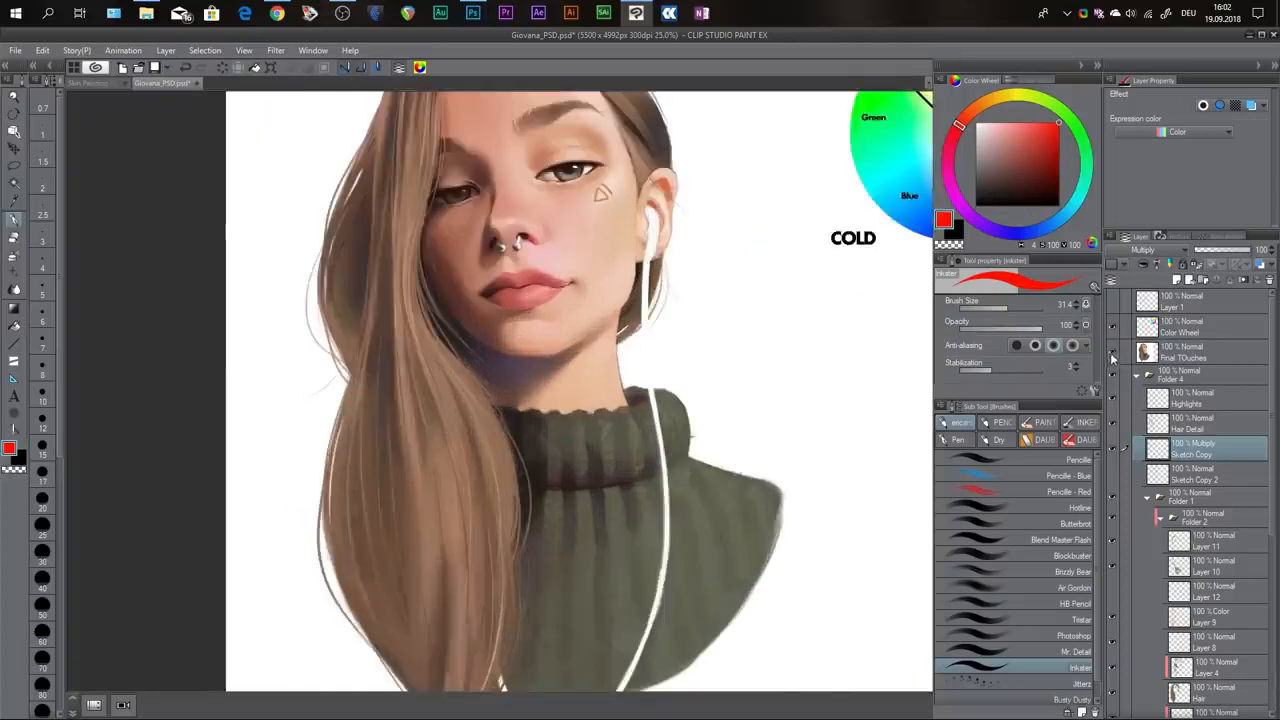
{"action": "left_click", "coordinate": [1113, 354]}
{"action": "left_click", "coordinate": [1113, 353]}
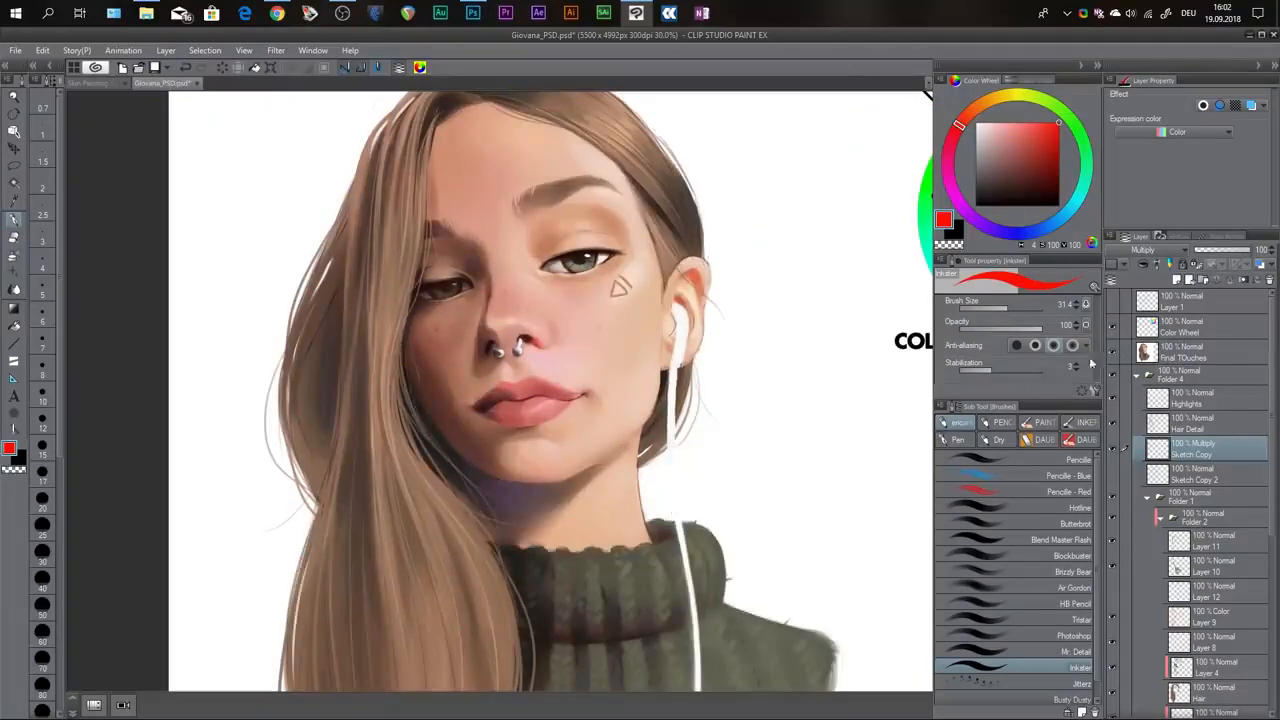
{"action": "left_click", "coordinate": [1112, 355]}
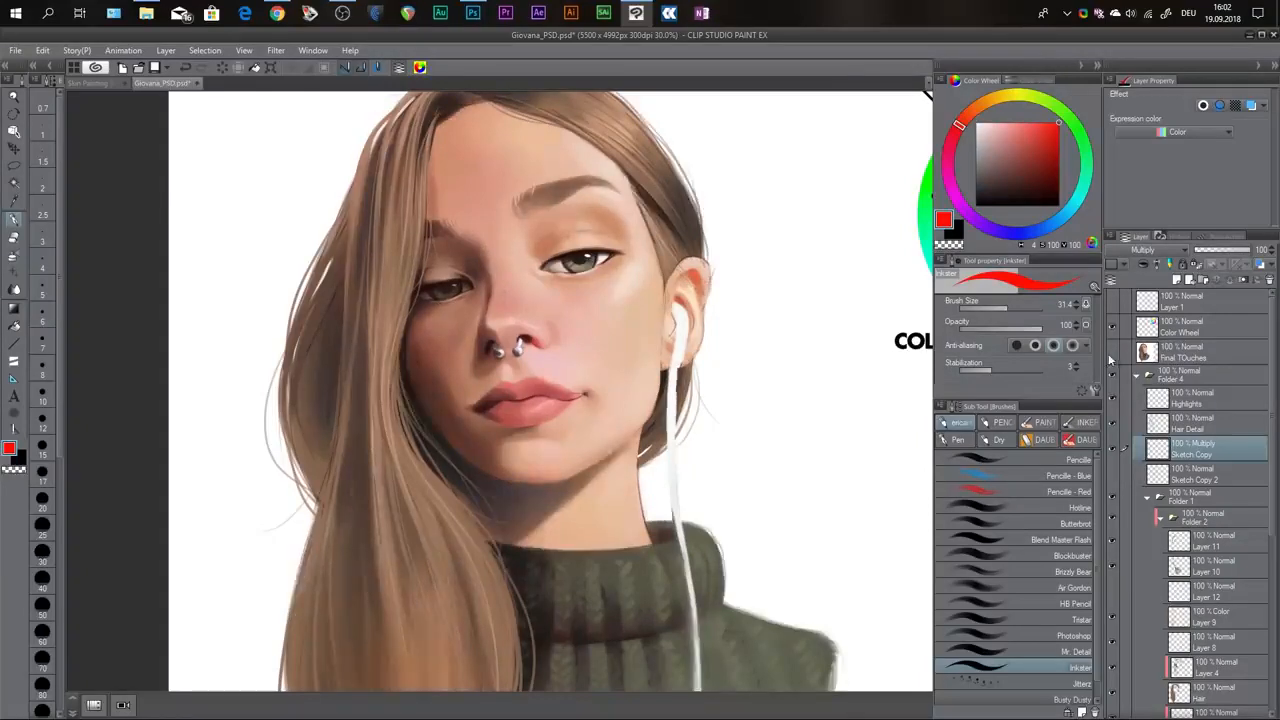
{"action": "left_click", "coordinate": [1112, 355]}
{"action": "left_click", "coordinate": [1111, 355]}
{"action": "left_click", "coordinate": [1109, 354]}
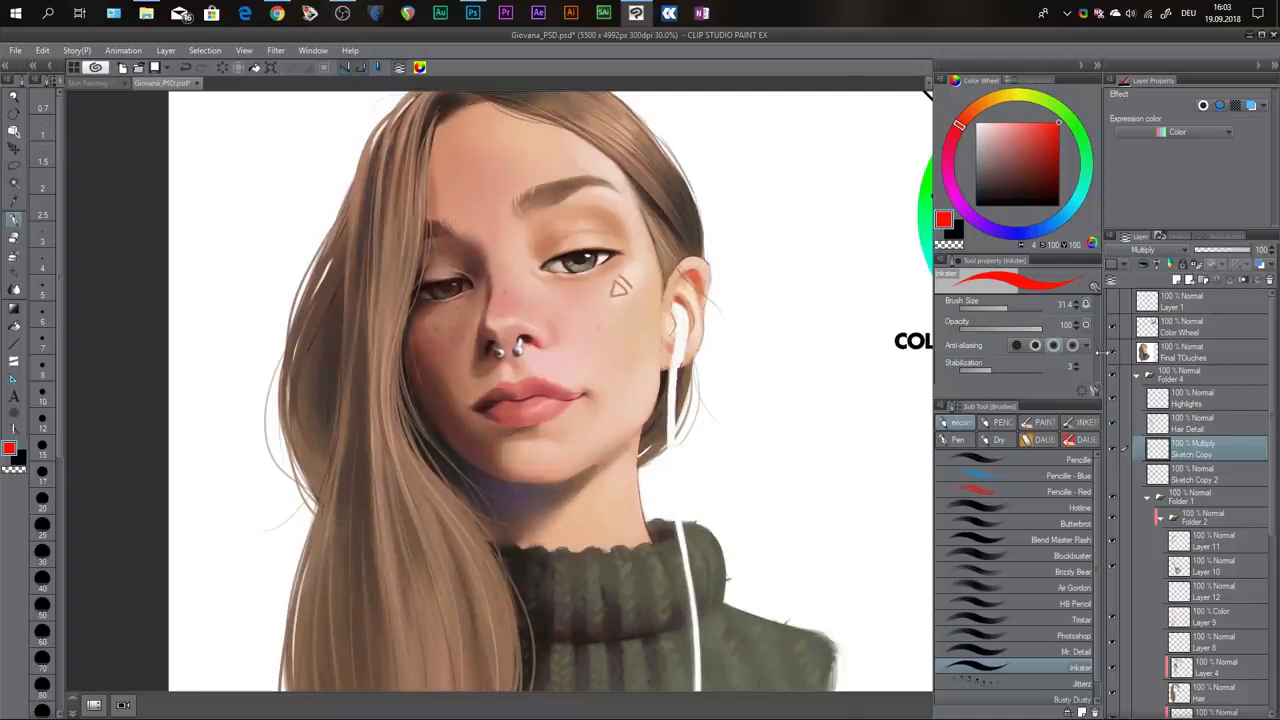
{"action": "left_click", "coordinate": [1111, 355]}
{"action": "left_click", "coordinate": [1112, 356]}
{"action": "left_click", "coordinate": [1112, 356]}
{"action": "left_click", "coordinate": [1112, 356]}
{"action": "left_click", "coordinate": [1112, 356]}
{"action": "key", "text": "ctrl+minus"}
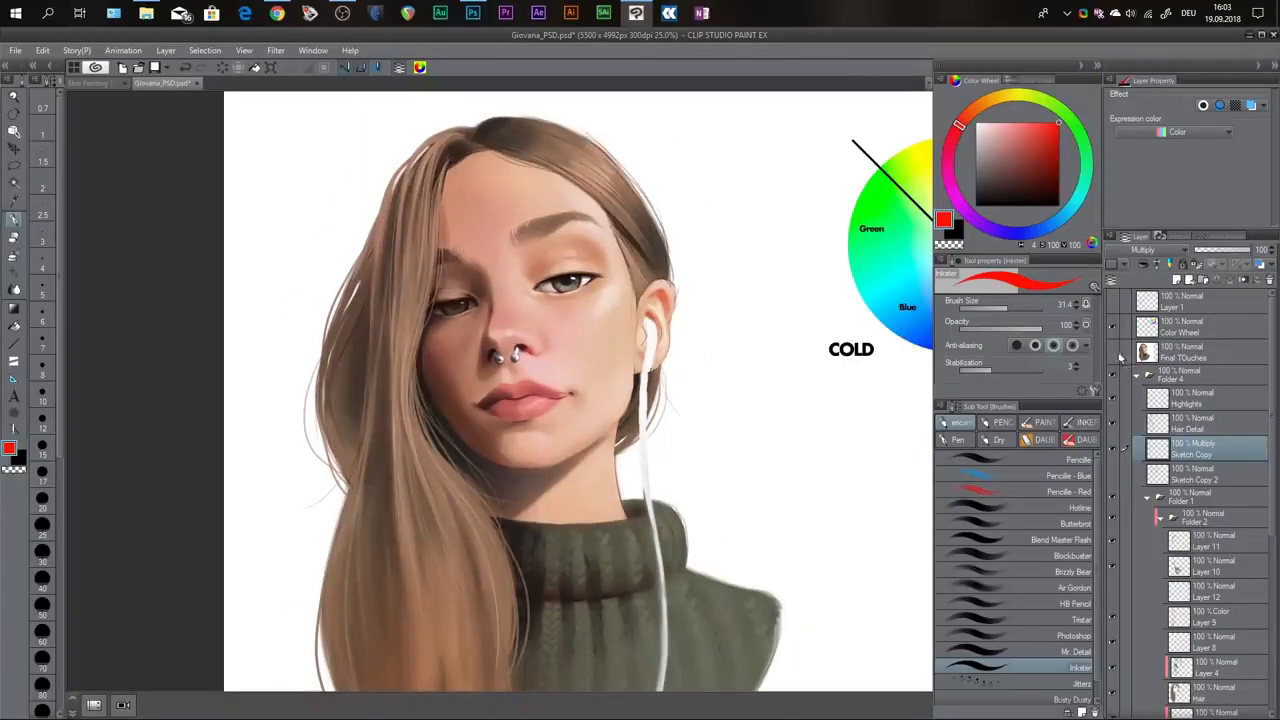
{"action": "left_click", "coordinate": [1112, 356]}
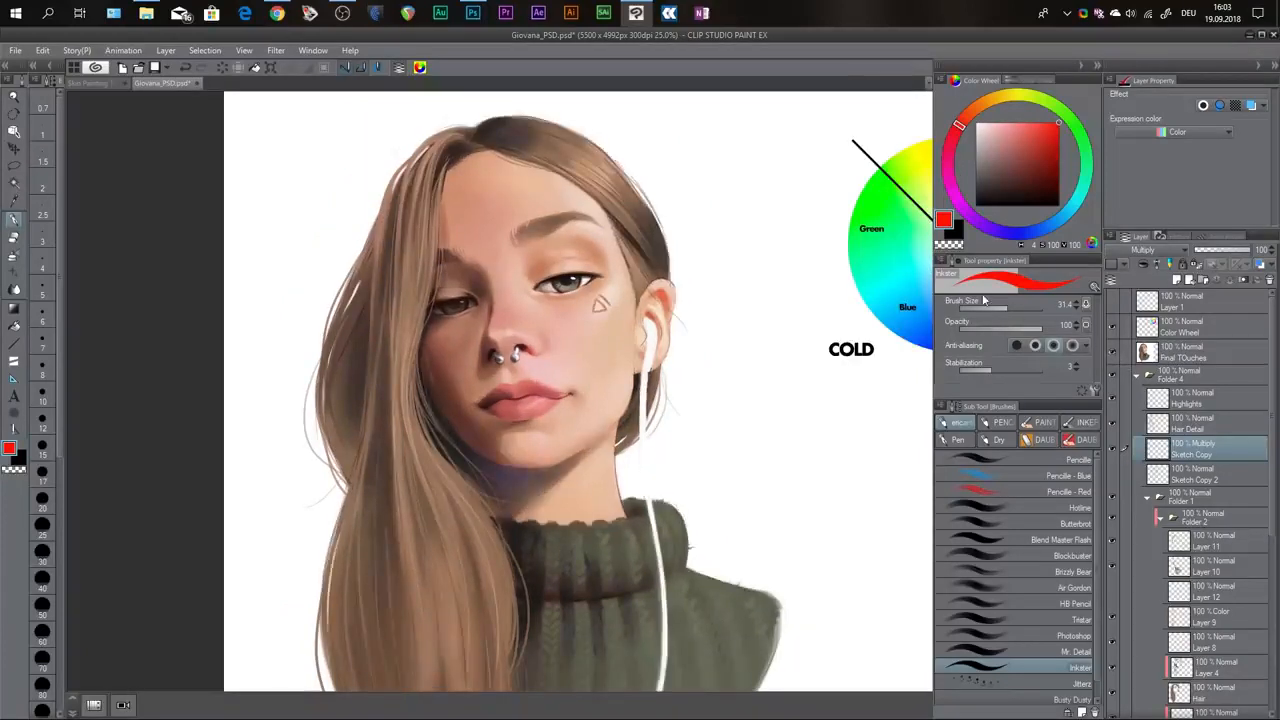